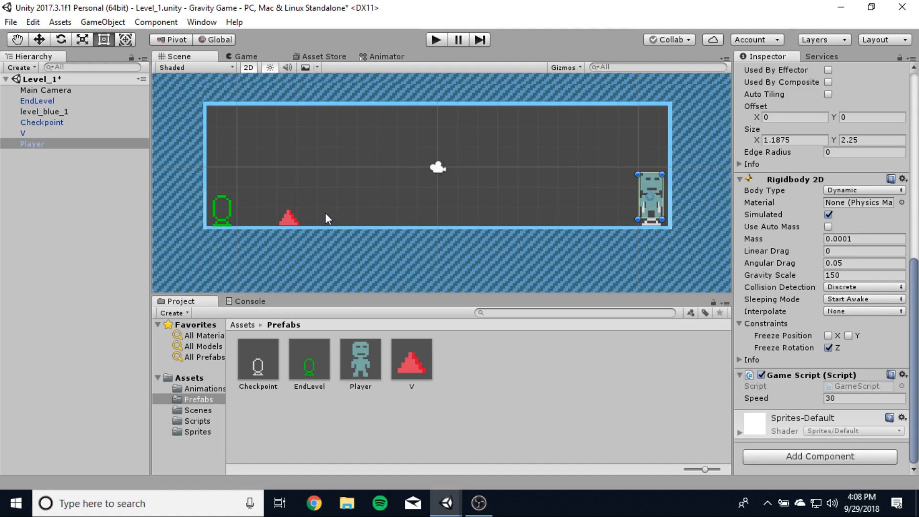
# - Move the V spike along the floor towards the Player, resting it on the floor at about X 4.34, Y -2.42
pyautogui.click(297, 220)
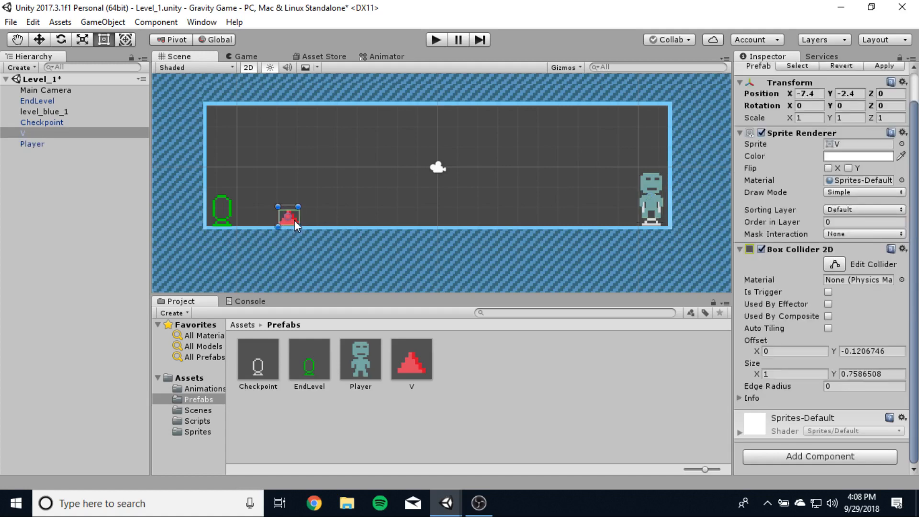
pyautogui.moveTo(294, 220); pyautogui.dragTo(574, 194)
pyautogui.scroll(5, 548, 226)
pyautogui.press('t')
pyautogui.click(488, 161)
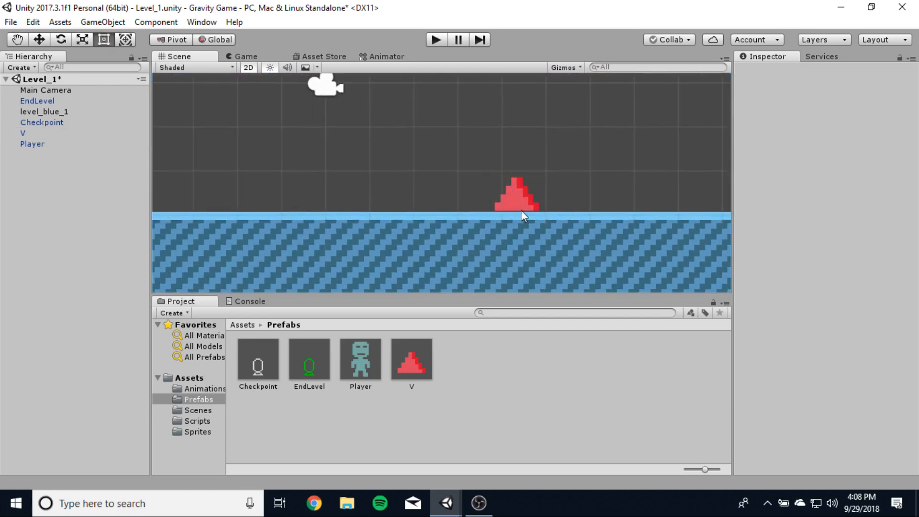
pyautogui.click(534, 202)
pyautogui.moveTo(523, 201); pyautogui.dragTo(523, 205)
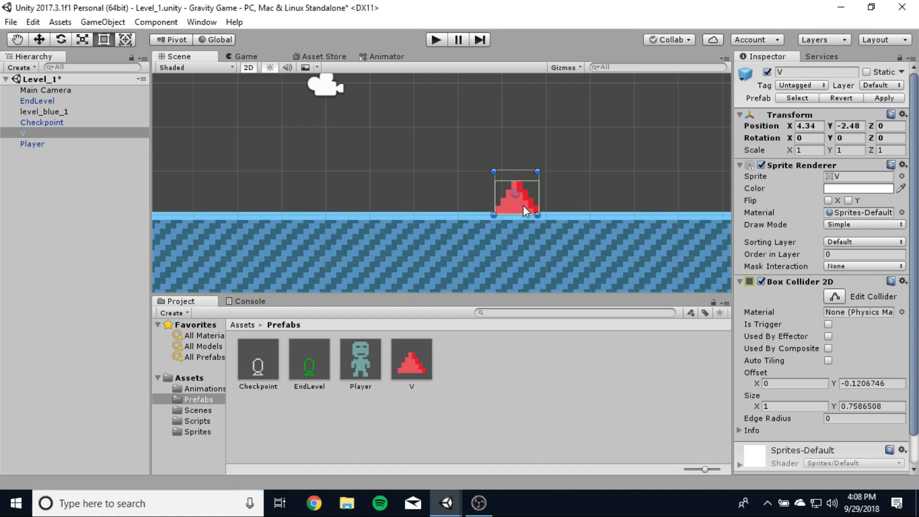
pyautogui.click(599, 192)
pyautogui.click(523, 208)
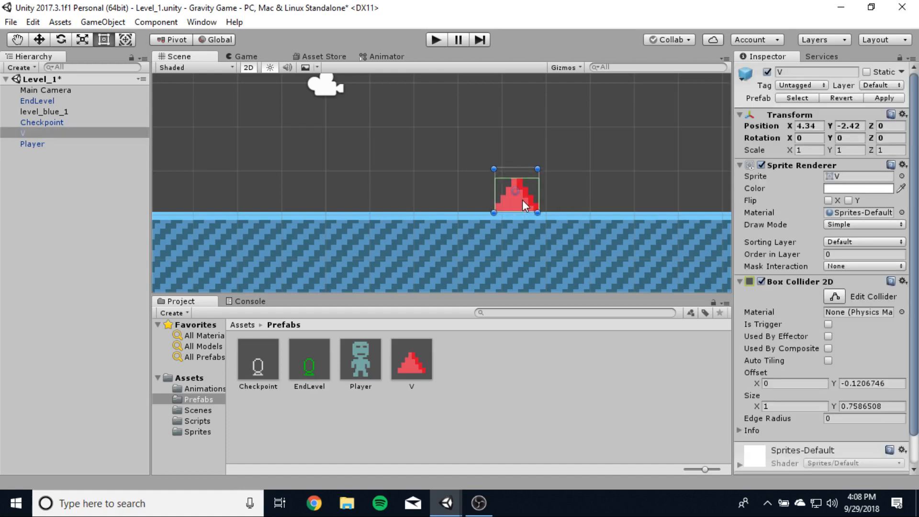
pyautogui.click(576, 201)
pyautogui.scroll(-6, 578, 213)
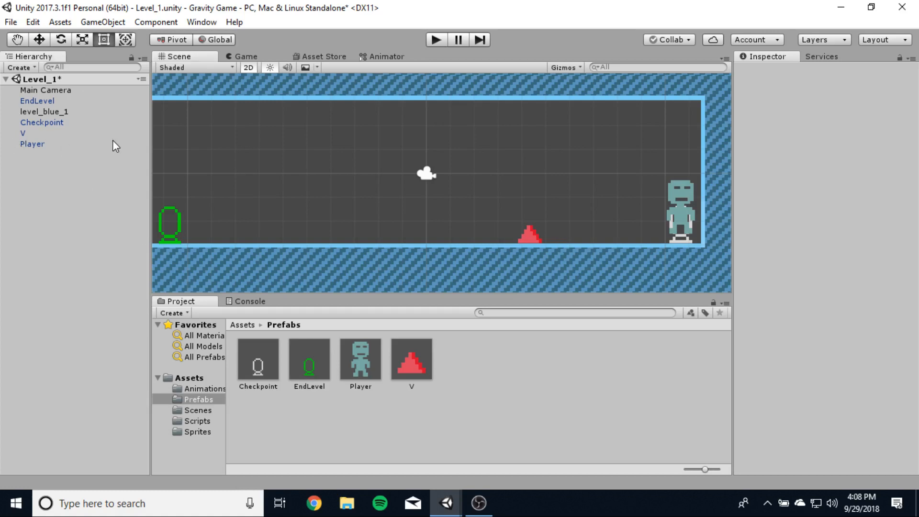
# - Create an empty game object named Spikes and make the V spike its child
pyautogui.click(20, 68)
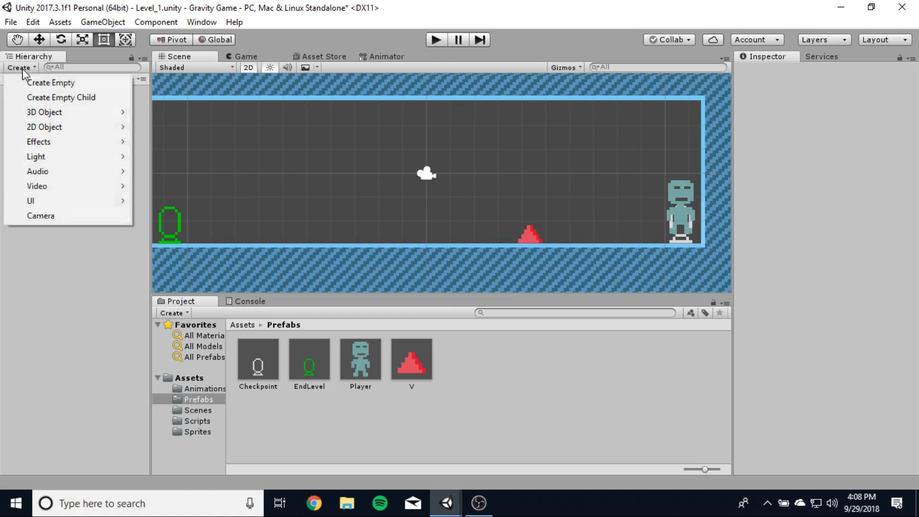
pyautogui.click(41, 84)
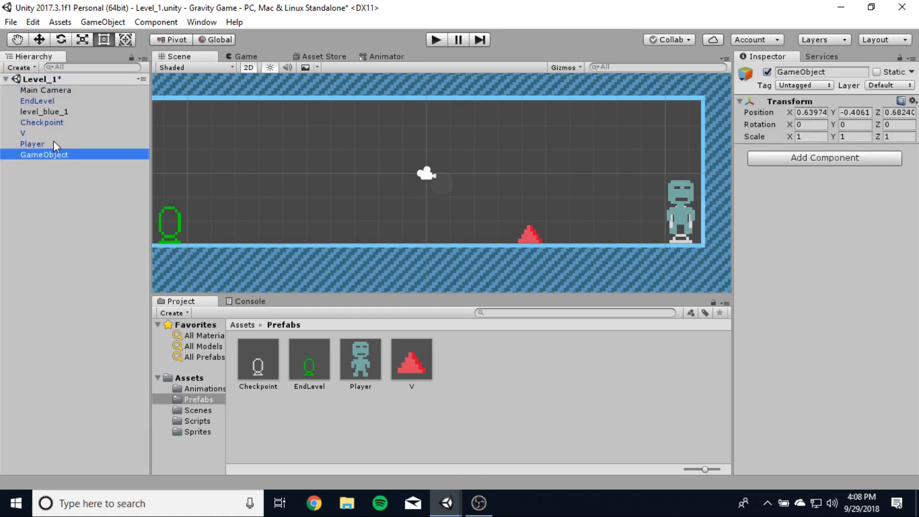
pyautogui.click(57, 154)
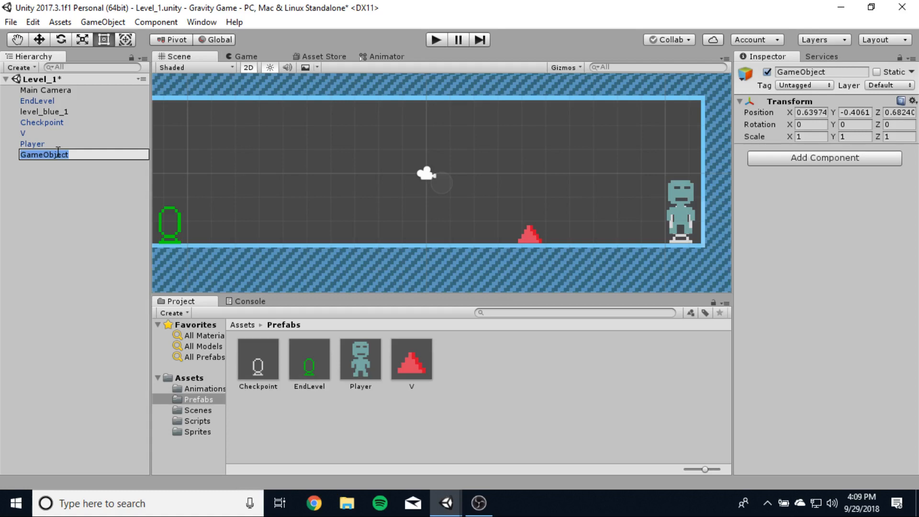
pyautogui.write('Spikes')
pyautogui.click(57, 190)
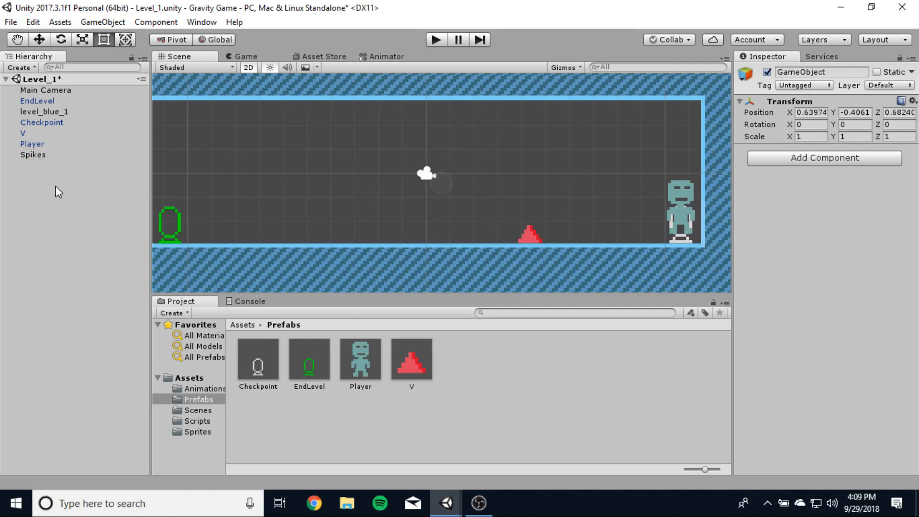
pyautogui.click(26, 133)
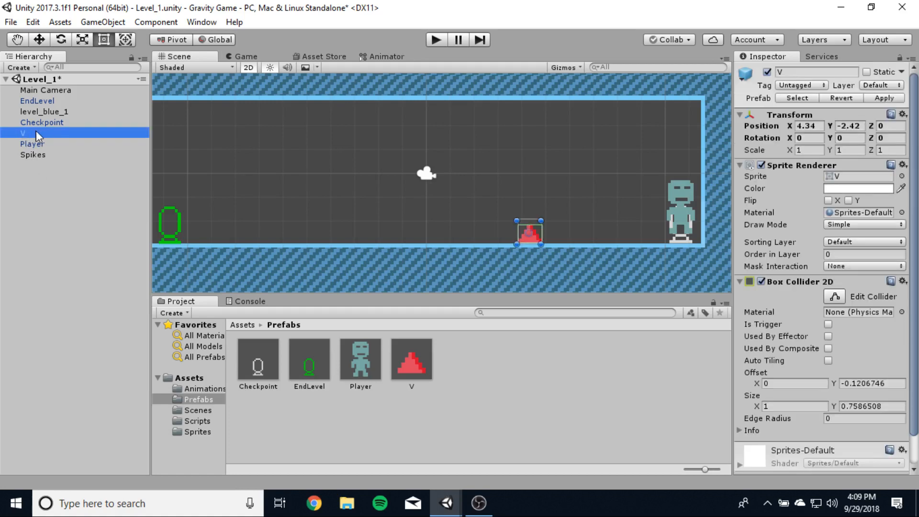
pyautogui.moveTo(28, 131); pyautogui.dragTo(37, 154)
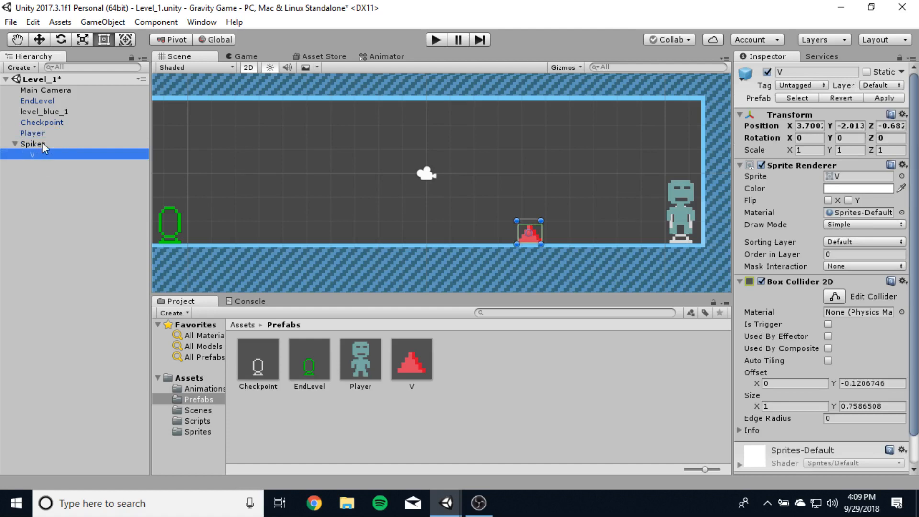
pyautogui.click(16, 144)
pyautogui.click(16, 143)
pyautogui.click(15, 143)
pyautogui.click(15, 143)
pyautogui.click(16, 143)
pyautogui.click(16, 143)
pyautogui.click(16, 143)
pyautogui.click(15, 143)
pyautogui.click(15, 143)
pyautogui.click(15, 143)
pyautogui.click(79, 198)
# - Duplicate the V spike four times, placing the copies edge to edge along the floor in the direction of the EndLevel gate
pyautogui.click(79, 153)
pyautogui.scroll(2, 576, 262)
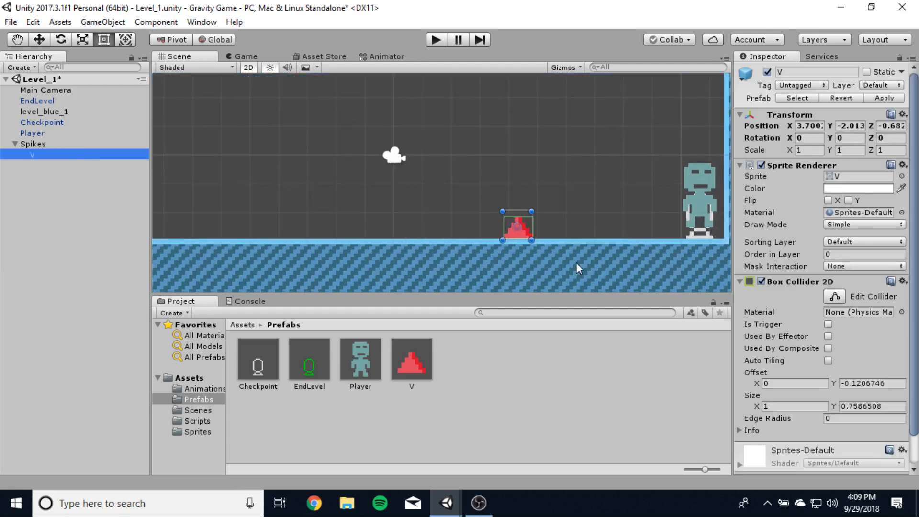
pyautogui.moveTo(489, 254); pyautogui.dragTo(518, 261, button='middle')
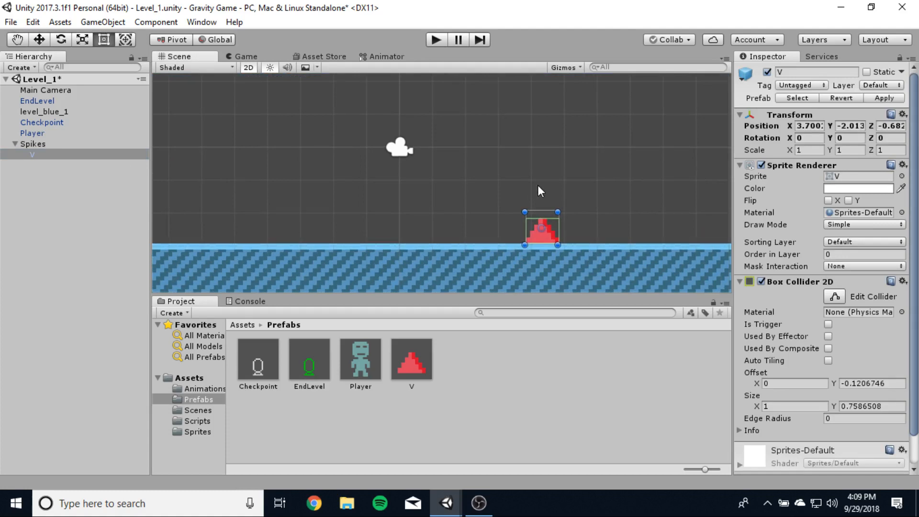
pyautogui.hotkey('ctrl', 'd')
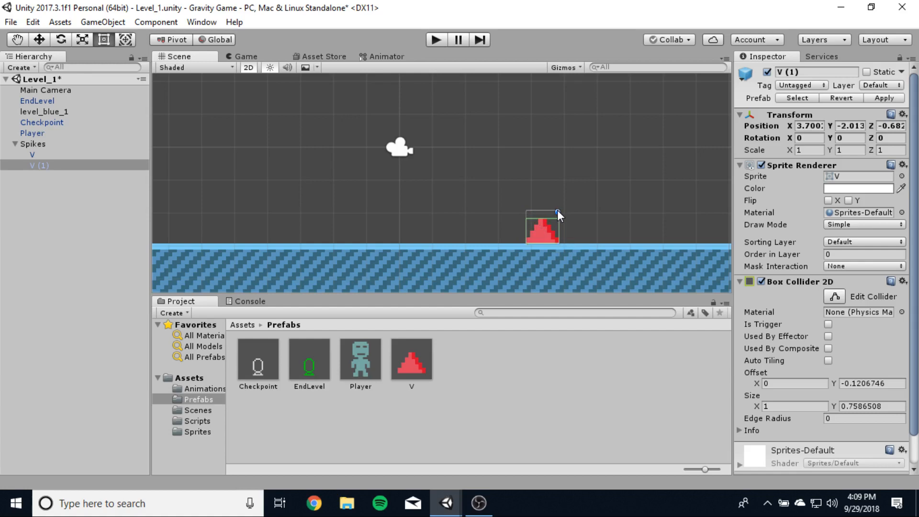
pyautogui.moveTo(558, 211); pyautogui.dragTo(524, 211)
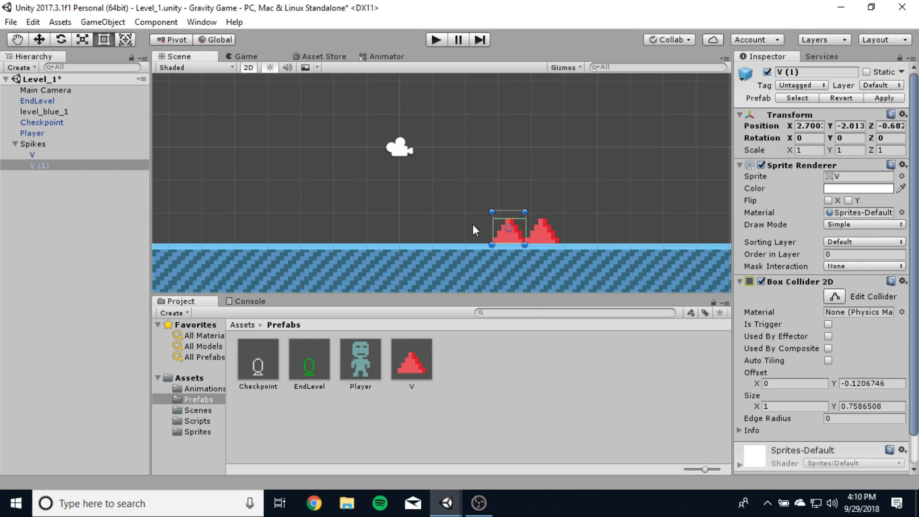
pyautogui.hotkey('ctrl', 'd')
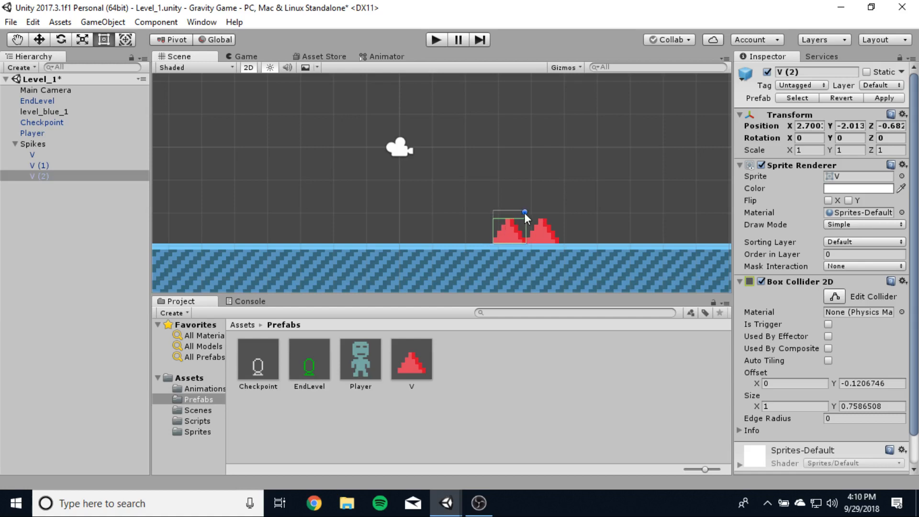
pyautogui.moveTo(524, 213); pyautogui.dragTo(498, 213)
pyautogui.hotkey('ctrl', 'd')
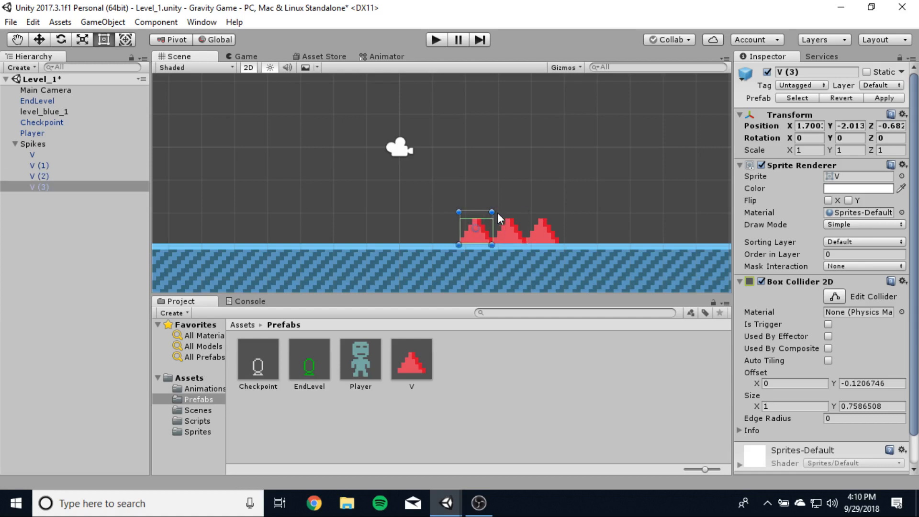
pyautogui.moveTo(490, 208); pyautogui.dragTo(468, 209)
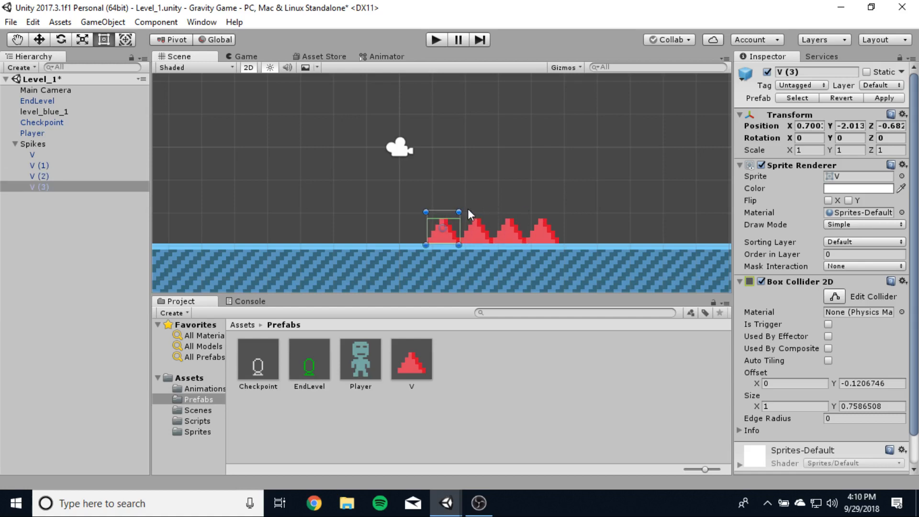
pyautogui.hotkey('ctrl', 'd')
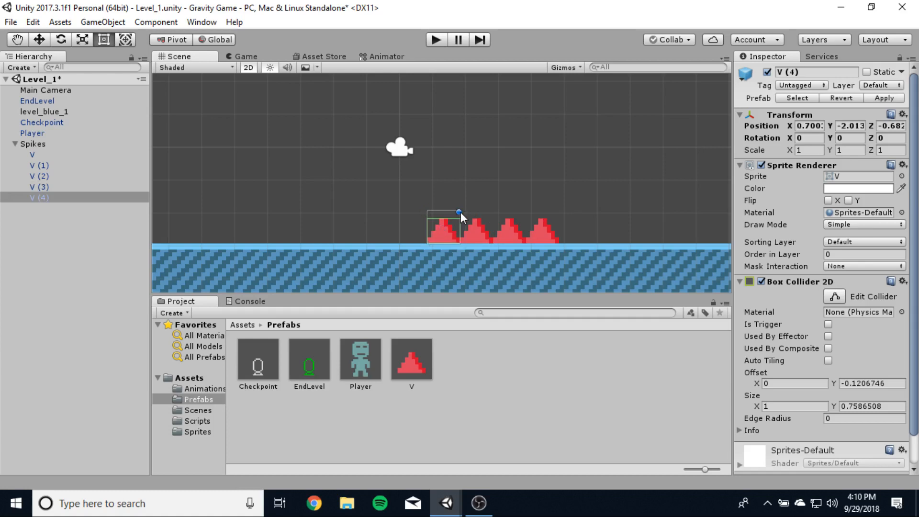
pyautogui.moveTo(461, 212); pyautogui.dragTo(428, 217)
pyautogui.click(550, 194)
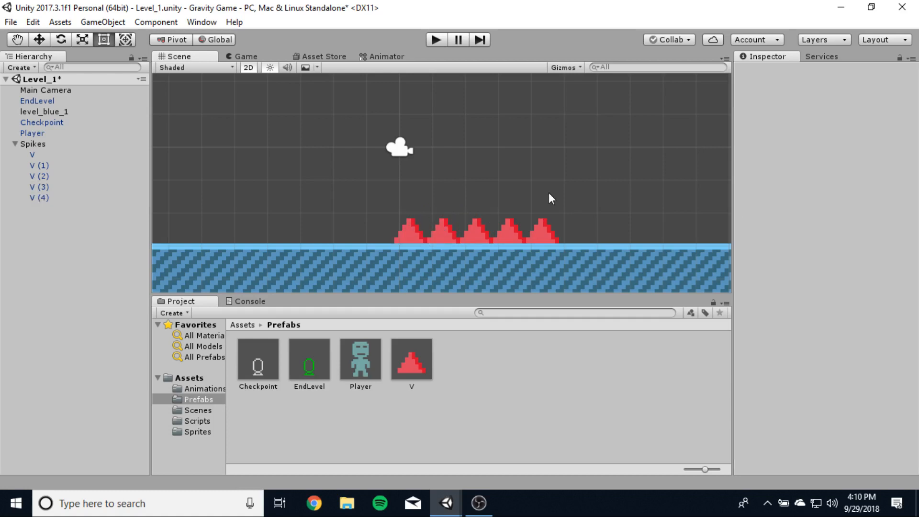
# - Duplicate all five floor spikes and move the copies to the ceiling near the EndLevel gate, at about Y 2.93
pyautogui.scroll(-5, 517, 260)
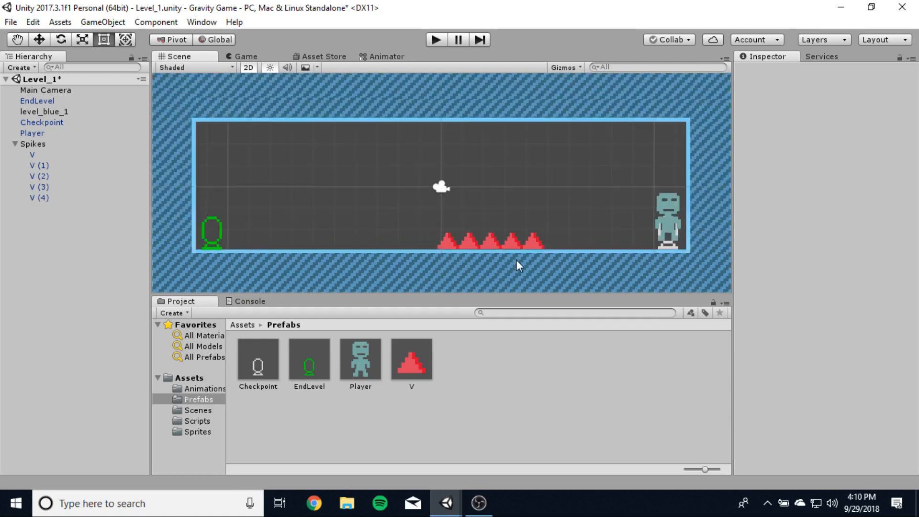
pyautogui.click(464, 247)
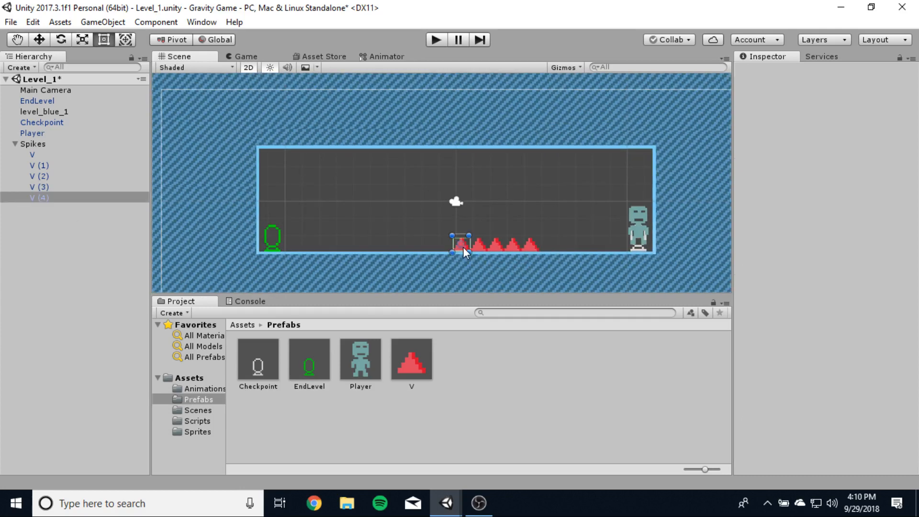
pyautogui.click(426, 242)
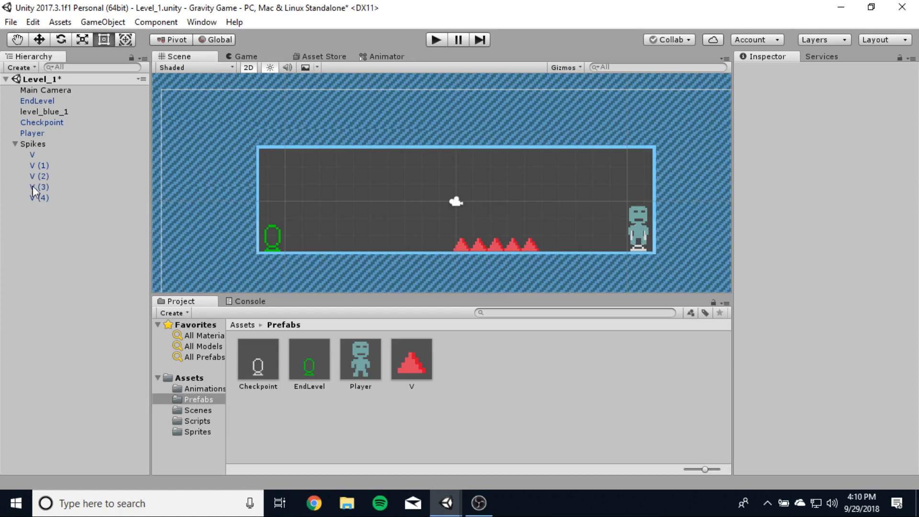
pyautogui.click(32, 154)
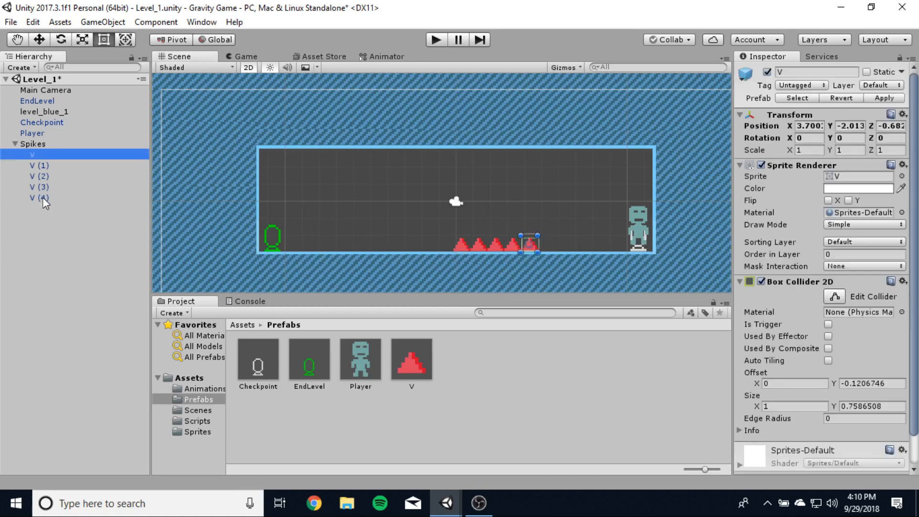
pyautogui.keyDown('shift'); pyautogui.click(43, 197); pyautogui.keyUp('shift')
pyautogui.hotkey('ctrl', 'd')
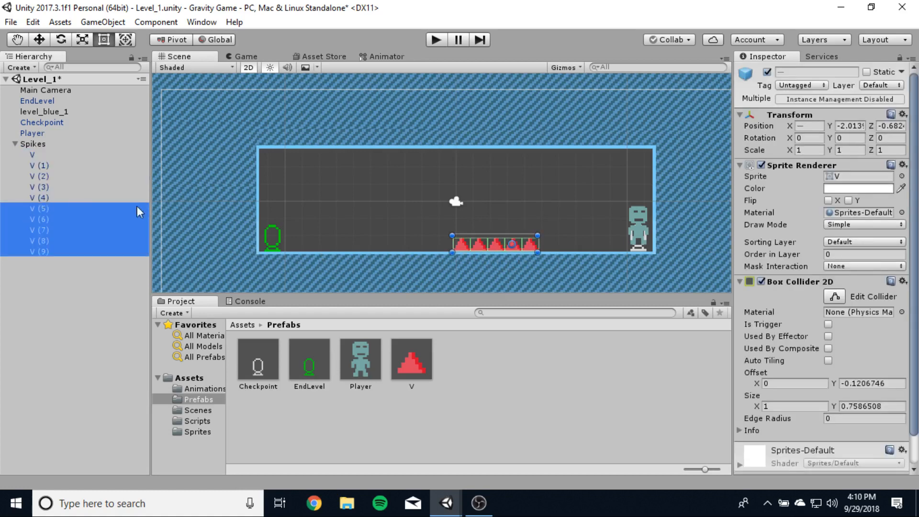
pyautogui.moveTo(503, 249); pyautogui.dragTo(324, 160)
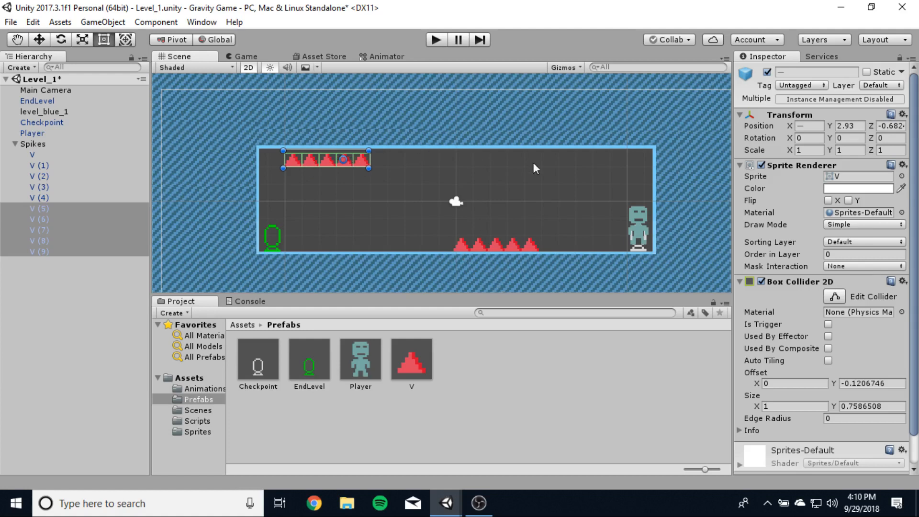
# - Set the five ceiling spikes' Z rotation to 180 and raise them flush with the ceiling at about Y 2.97
pyautogui.click(896, 138)
pyautogui.write('180')
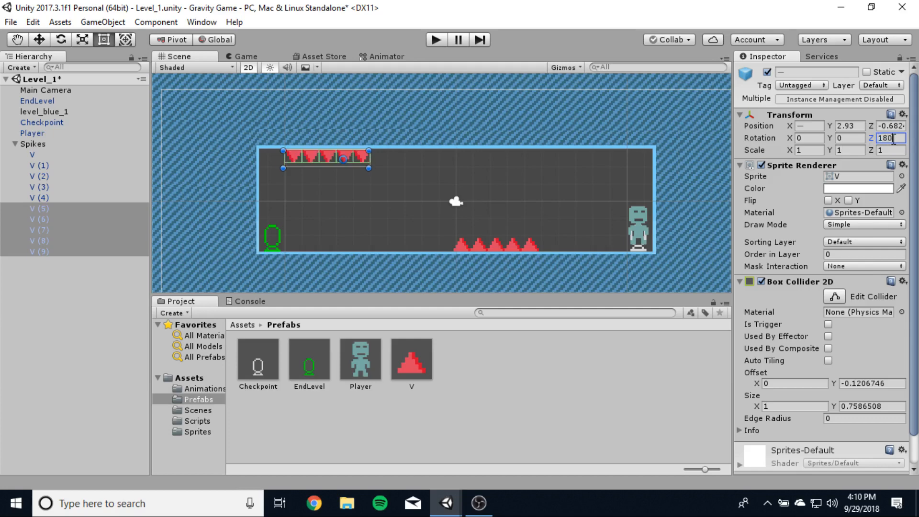
pyautogui.scroll(4, 336, 185)
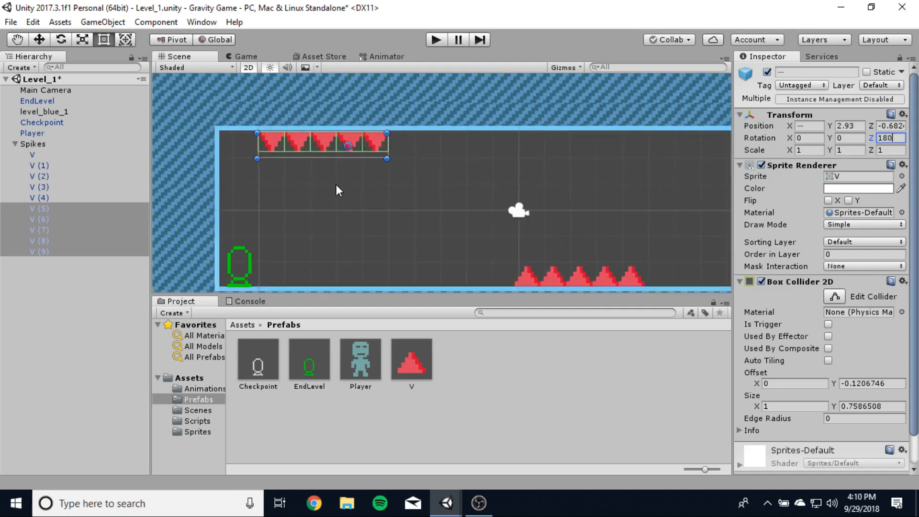
pyautogui.moveTo(358, 133); pyautogui.dragTo(356, 129)
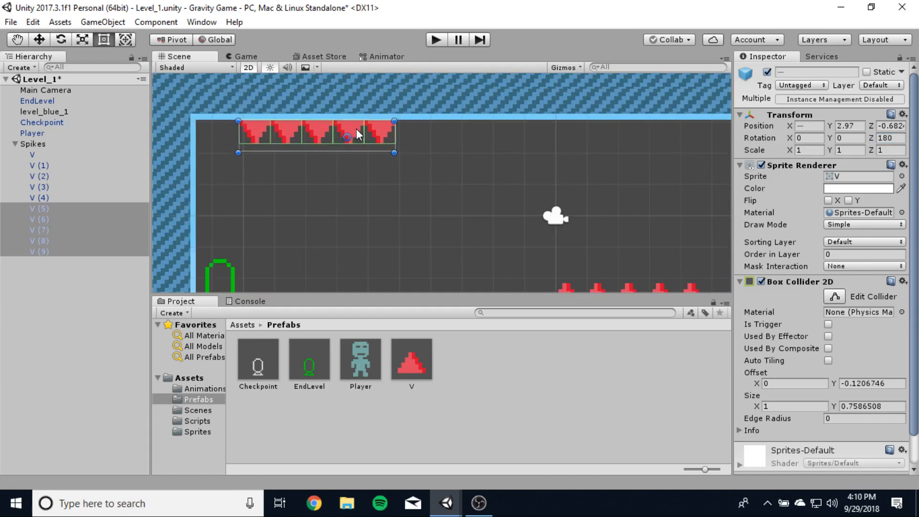
pyautogui.click(487, 181)
# - Rename all ten spikes under the Spikes object to V and collapse the group
pyautogui.scroll(-2, 516, 218)
pyautogui.scroll(-3, 516, 217)
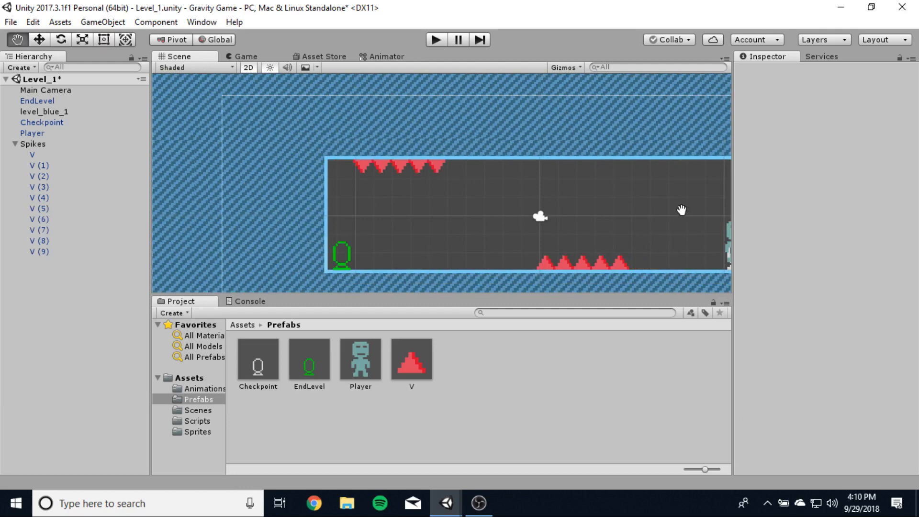
pyautogui.scroll(-2, 579, 199)
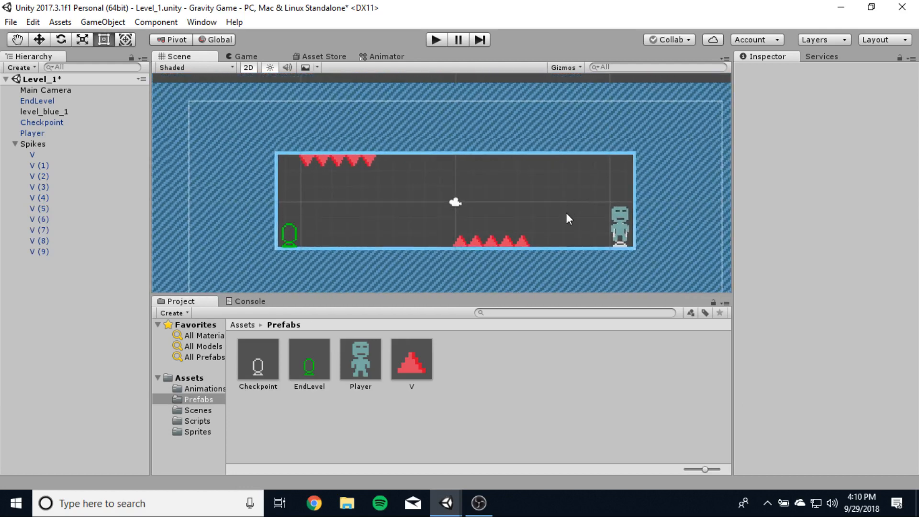
pyautogui.scroll(-2, 567, 215)
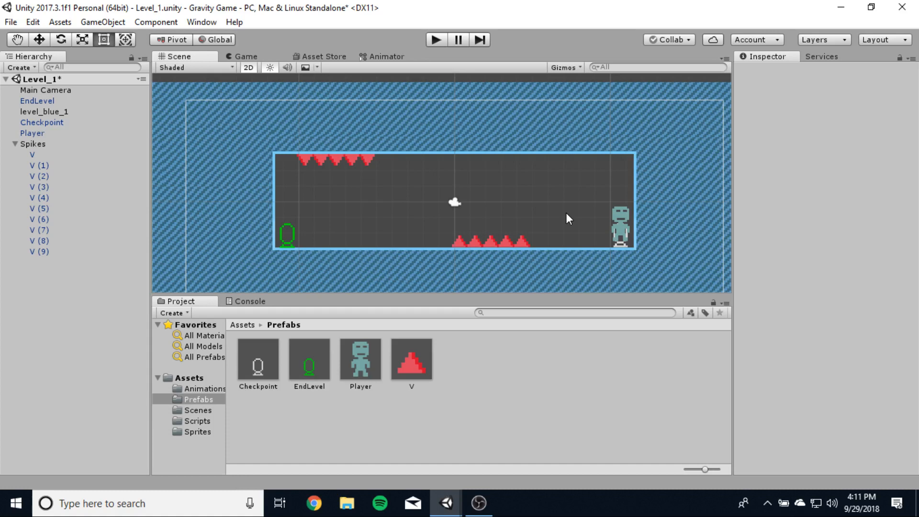
pyautogui.click(31, 155)
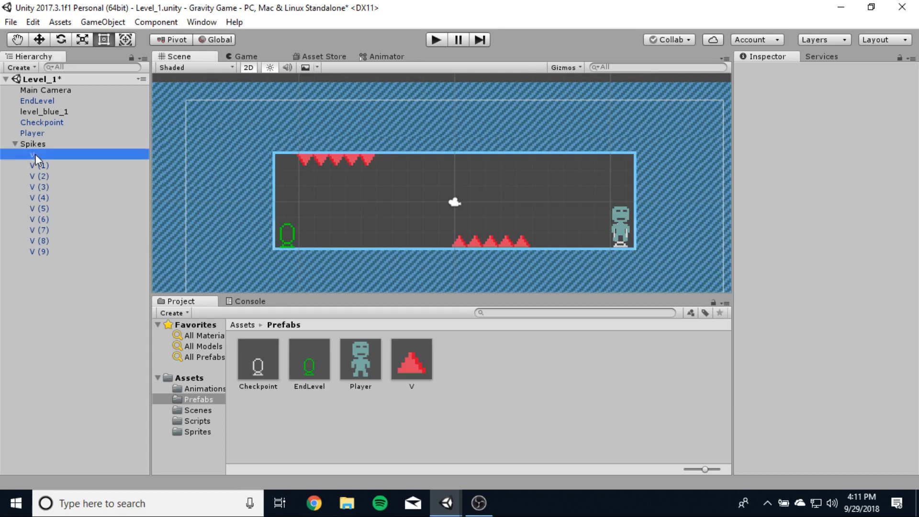
pyautogui.keyDown('shift'); pyautogui.click(38, 250); pyautogui.keyUp('shift')
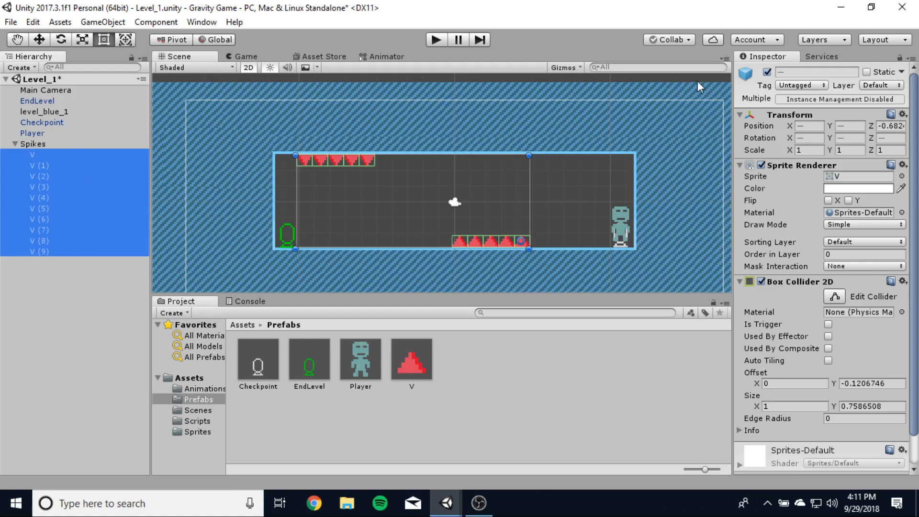
pyautogui.click(800, 72)
pyautogui.write('V')
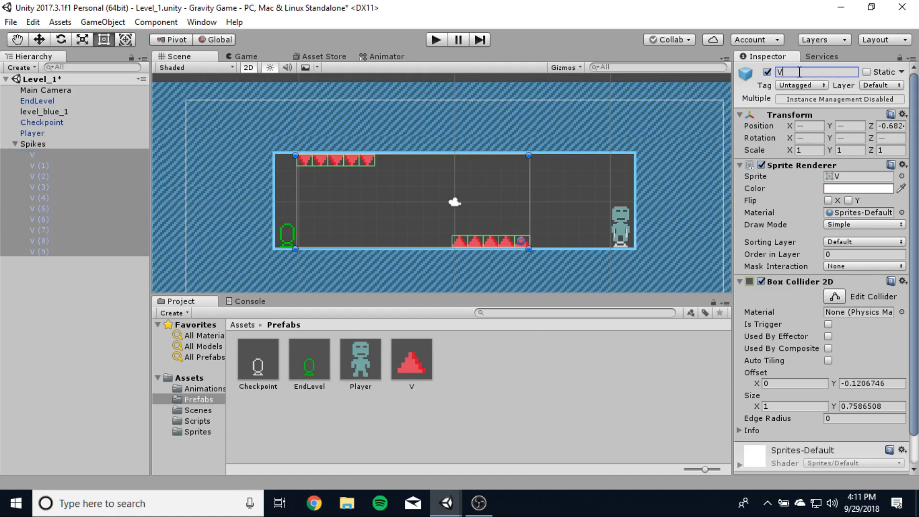
pyautogui.press('Return')
pyautogui.click(68, 304)
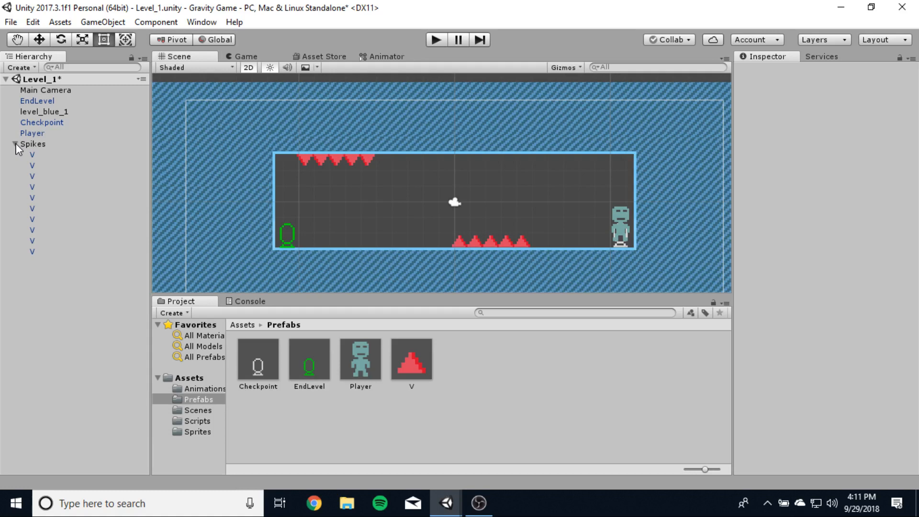
pyautogui.click(15, 144)
# - Save the Level_1 scene and the project
pyautogui.click(11, 23)
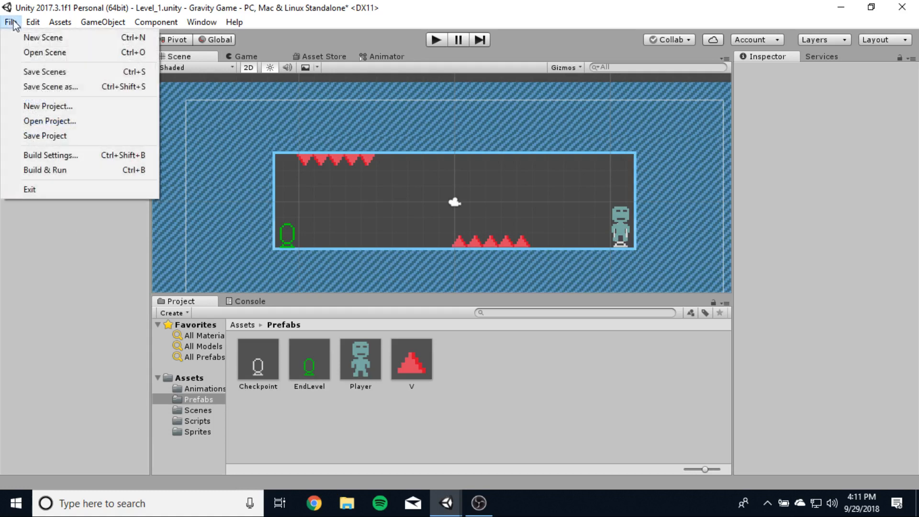
pyautogui.click(31, 71)
pyautogui.click(11, 24)
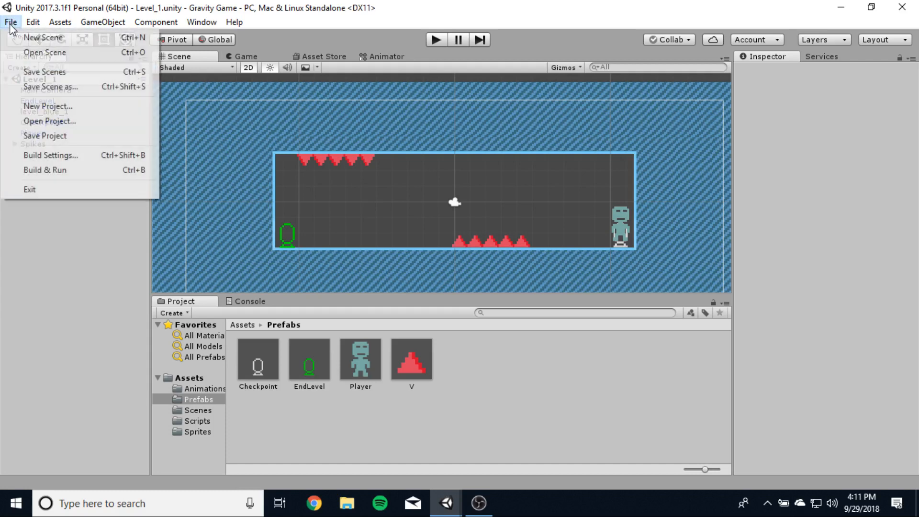
pyautogui.click(38, 136)
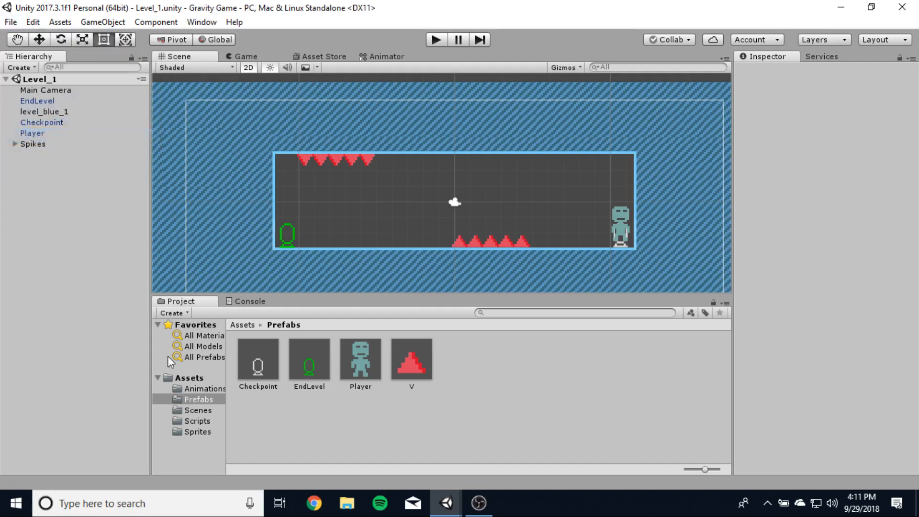
# - Open the Level_2 scene from the project's Scenes folder
pyautogui.click(198, 411)
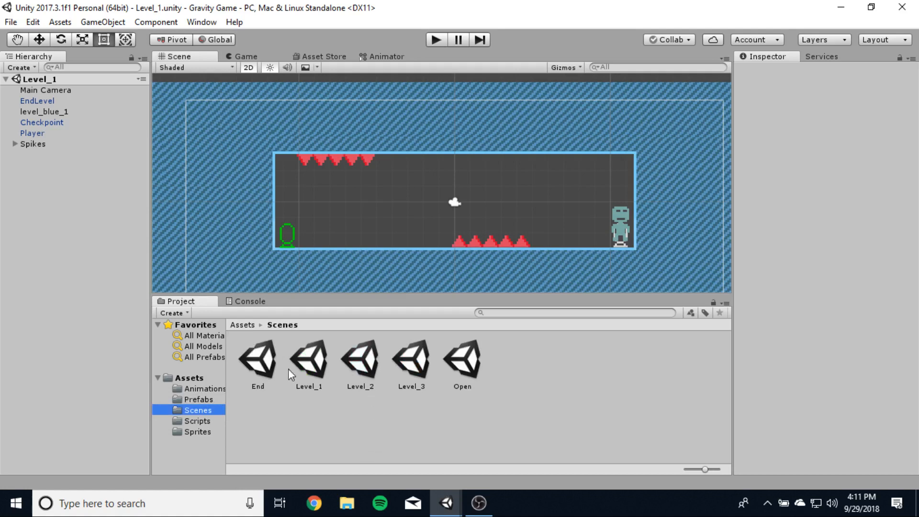
pyautogui.doubleClick(359, 366)
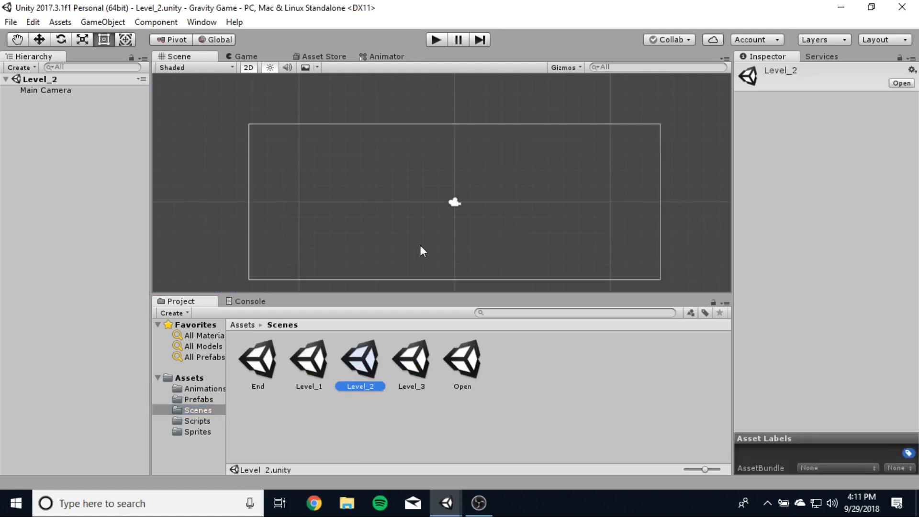
pyautogui.moveTo(526, 252); pyautogui.dragTo(520, 241, button='middle')
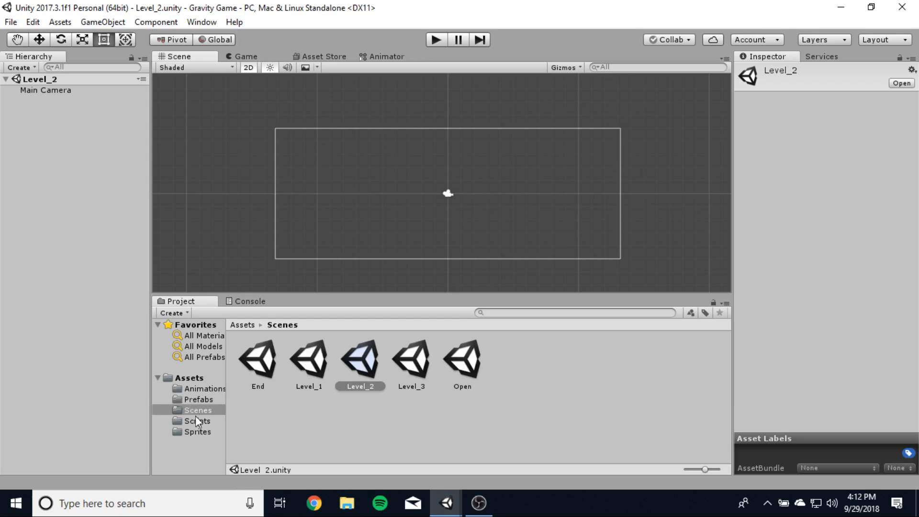
# - Set the level_blue_2 sprite to 16 pixels per unit with Point (no filter) filtering and apply the import settings
pyautogui.click(198, 432)
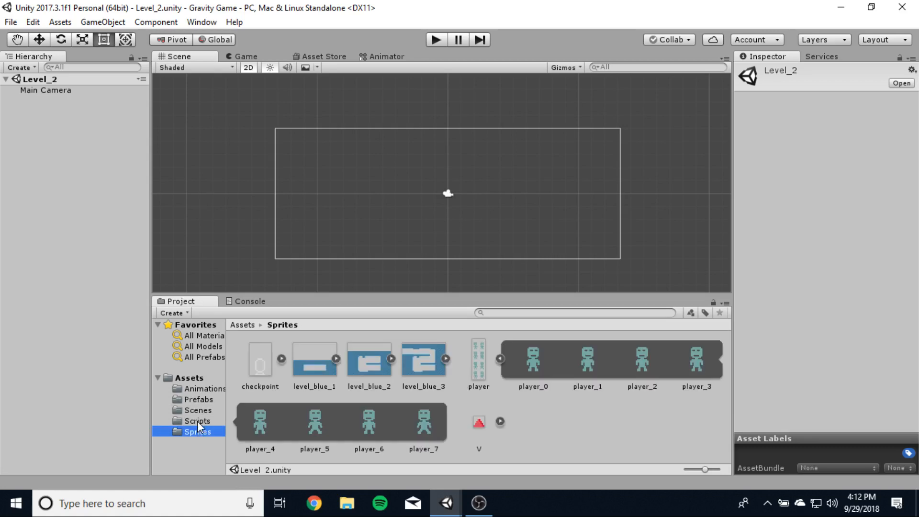
pyautogui.click(367, 366)
pyautogui.click(847, 159)
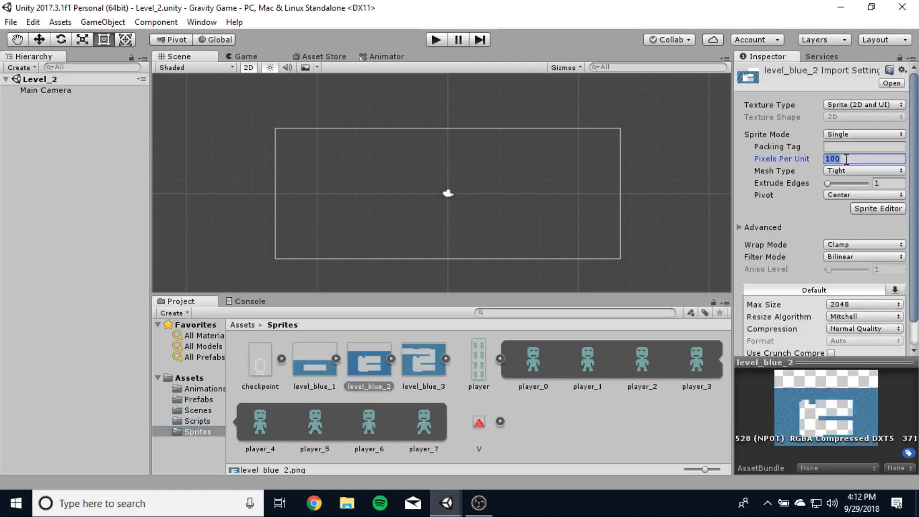
pyautogui.write('16')
pyautogui.click(866, 257)
pyautogui.click(857, 272)
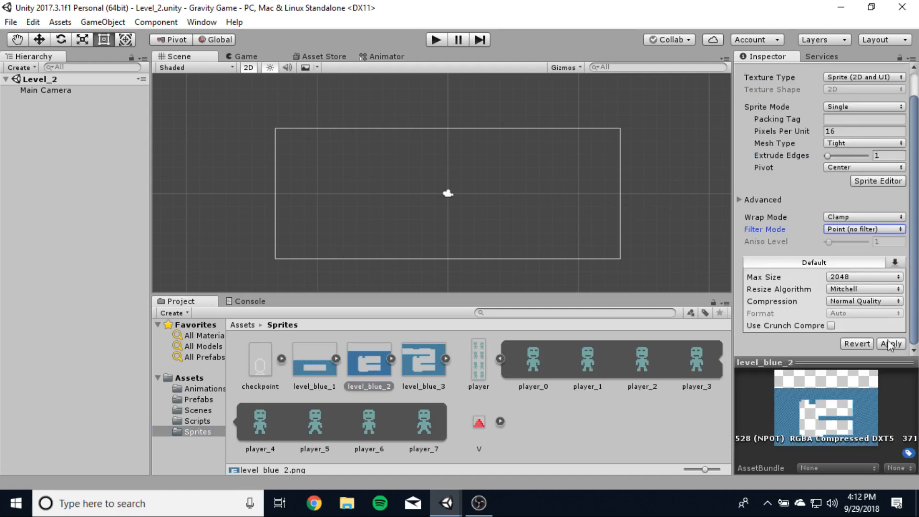
# - Place level_blue_2 in the scene at about X -0.11, Y 4.59 and enlarge the Main Camera's size to about 9.27
pyautogui.moveTo(373, 369); pyautogui.dragTo(462, 137)
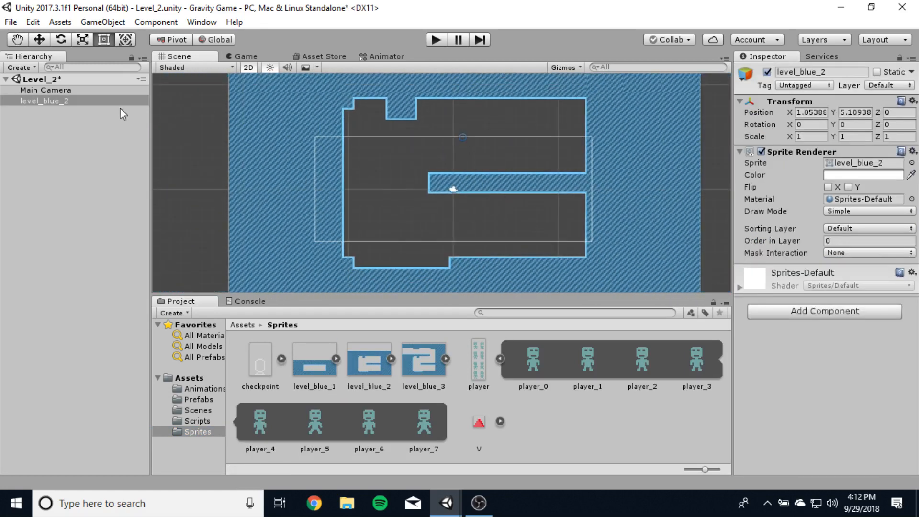
pyautogui.click(50, 90)
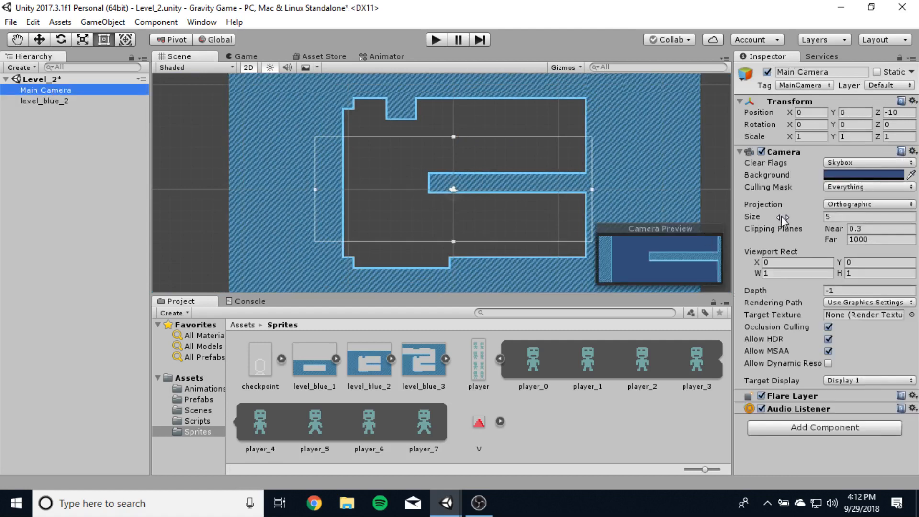
pyautogui.moveTo(821, 219); pyautogui.dragTo(628, 178)
pyautogui.click(643, 170)
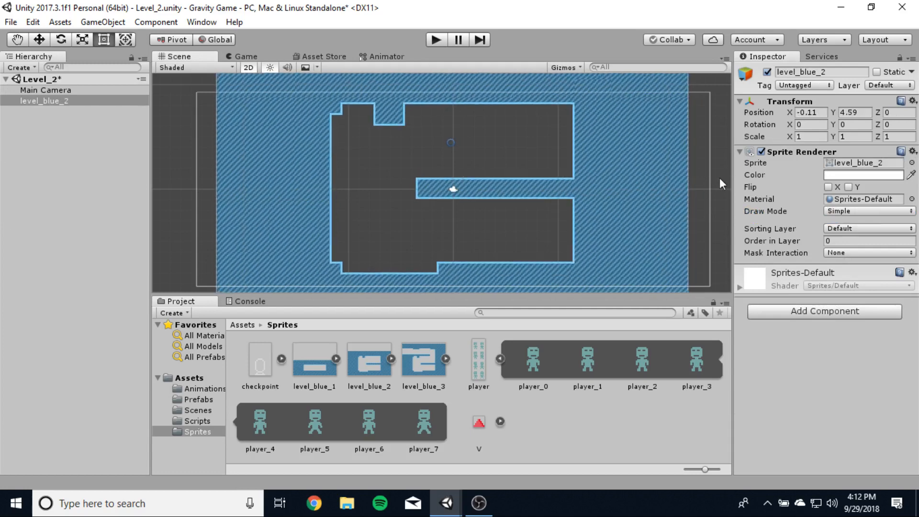
# - Set the Main Camera's background color to black (00000000)
pyautogui.click(44, 90)
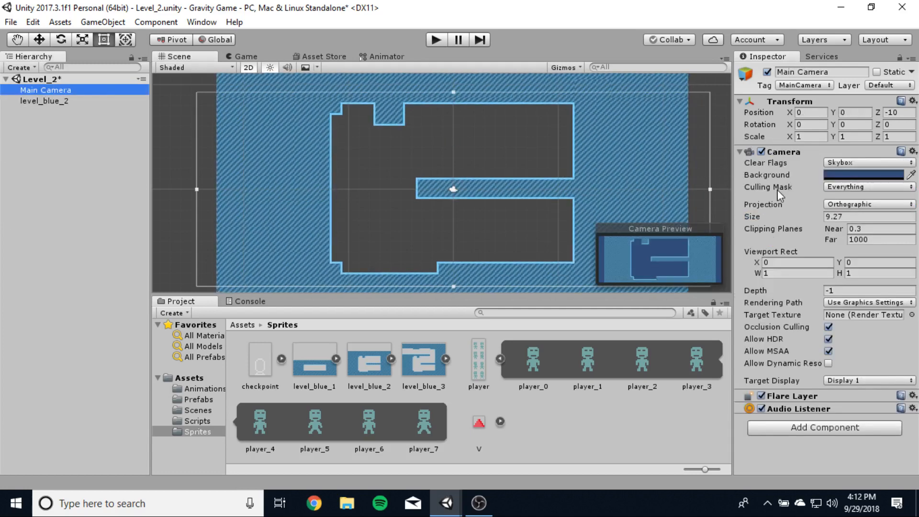
pyautogui.click(862, 175)
pyautogui.moveTo(542, 281); pyautogui.dragTo(539, 281)
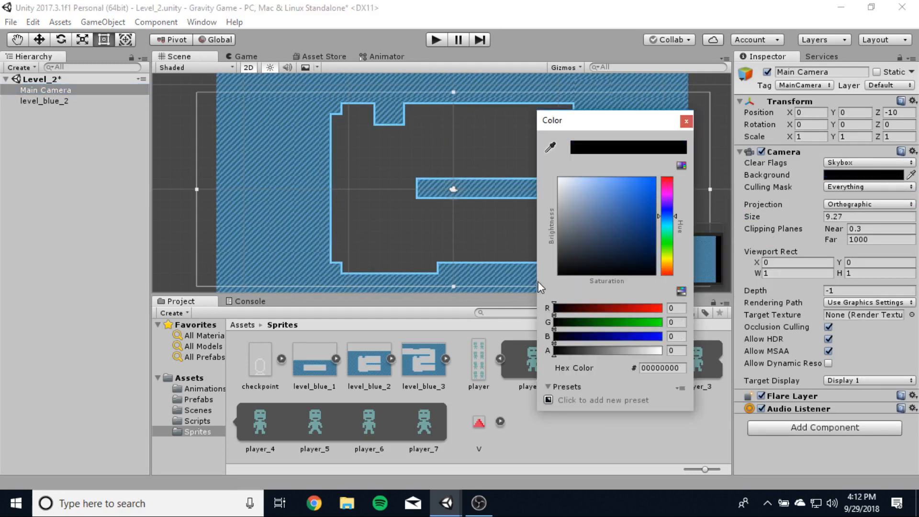
pyautogui.click(687, 122)
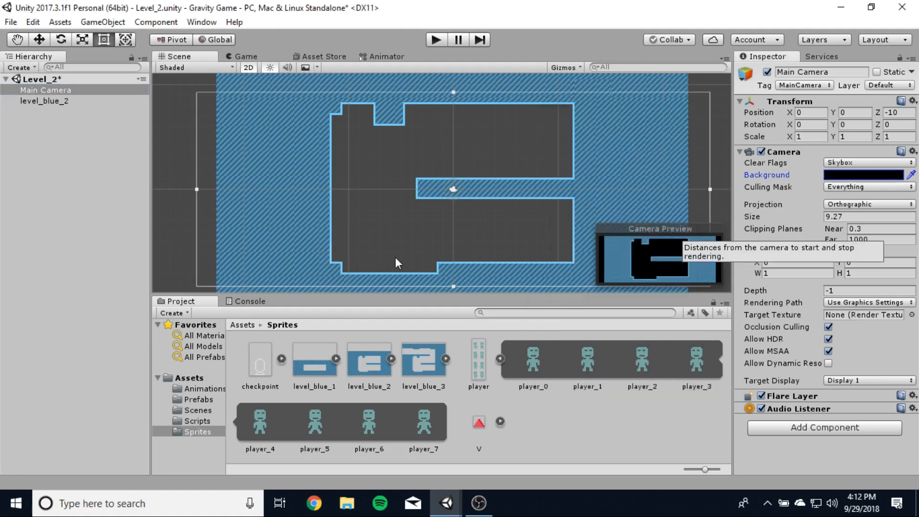
pyautogui.click(139, 267)
# - Place one Checkpoint prefab in the level's lower-right floor corner and another on the left end of the middle platform
pyautogui.click(198, 399)
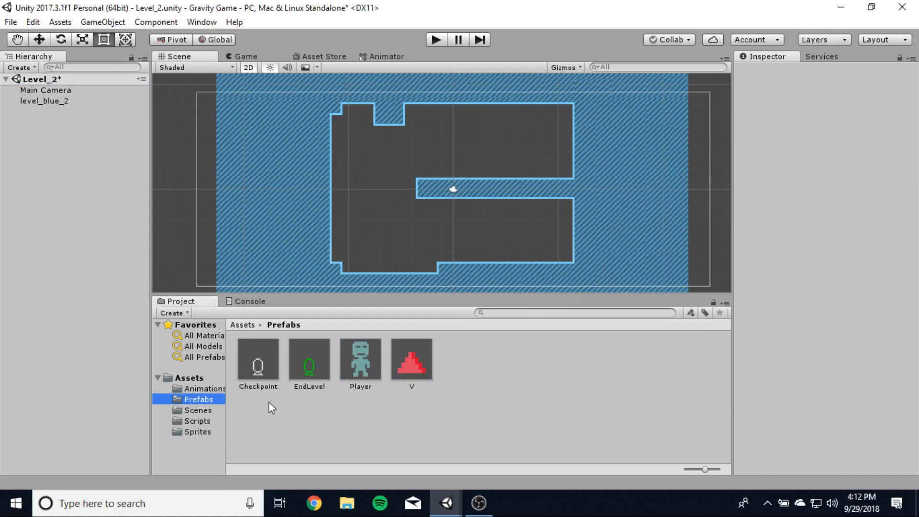
pyautogui.moveTo(261, 366); pyautogui.dragTo(564, 252)
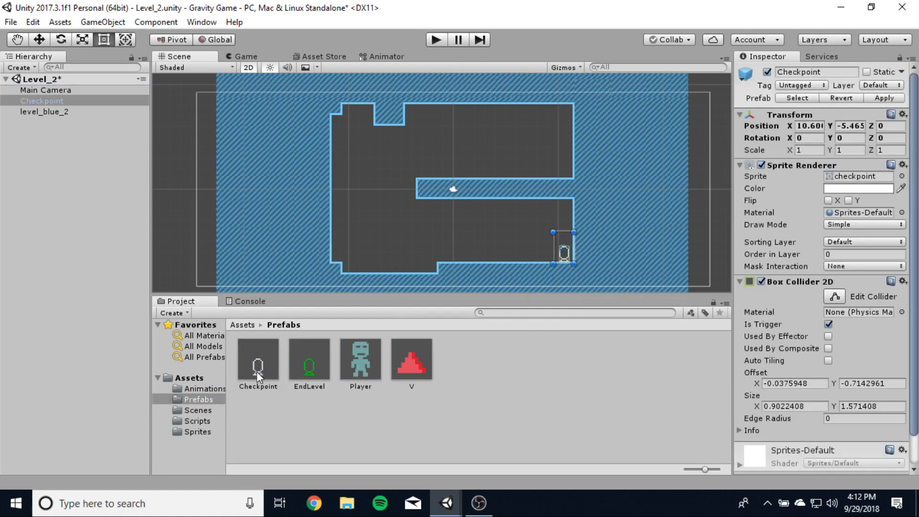
pyautogui.moveTo(257, 371); pyautogui.dragTo(434, 130)
pyautogui.moveTo(427, 166); pyautogui.dragTo(429, 165)
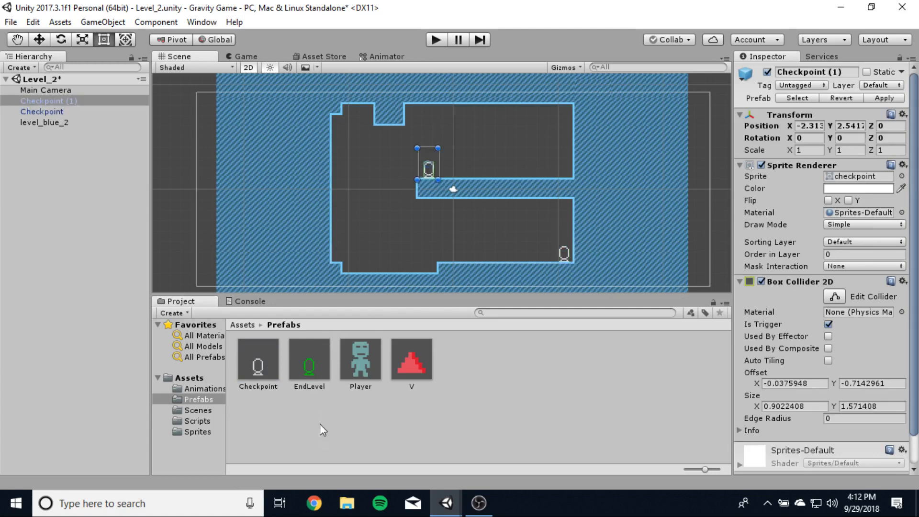
# - Rename the checkpoint on the middle platform to Checkpoint, without the number suffix
pyautogui.rightClick(81, 98)
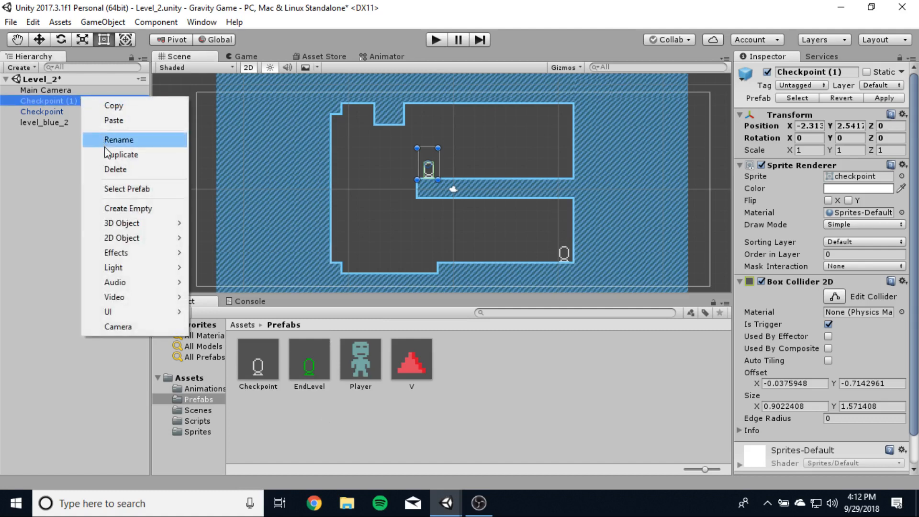
pyautogui.click(114, 139)
pyautogui.click(100, 101)
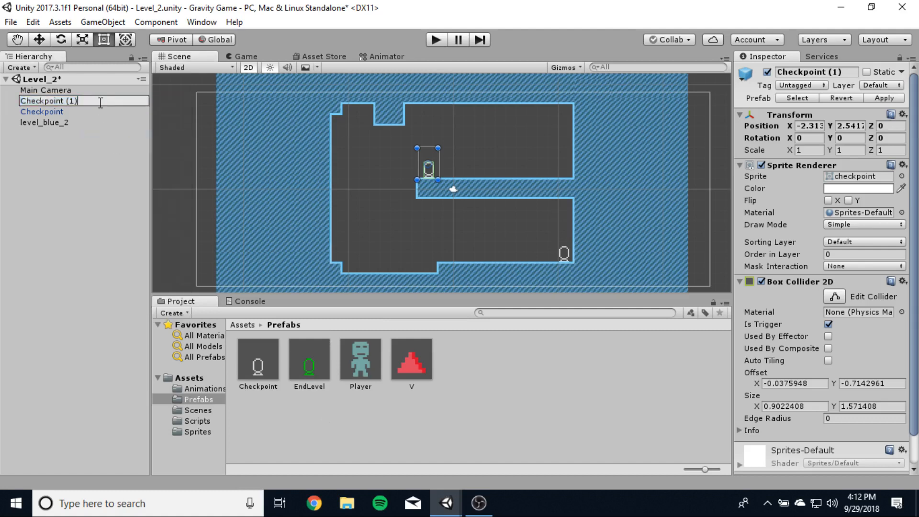
pyautogui.press('BackSpace')
pyautogui.press('BackSpace')
pyautogui.press('BackSpace')
pyautogui.press('BackSpace')
pyautogui.click(74, 194)
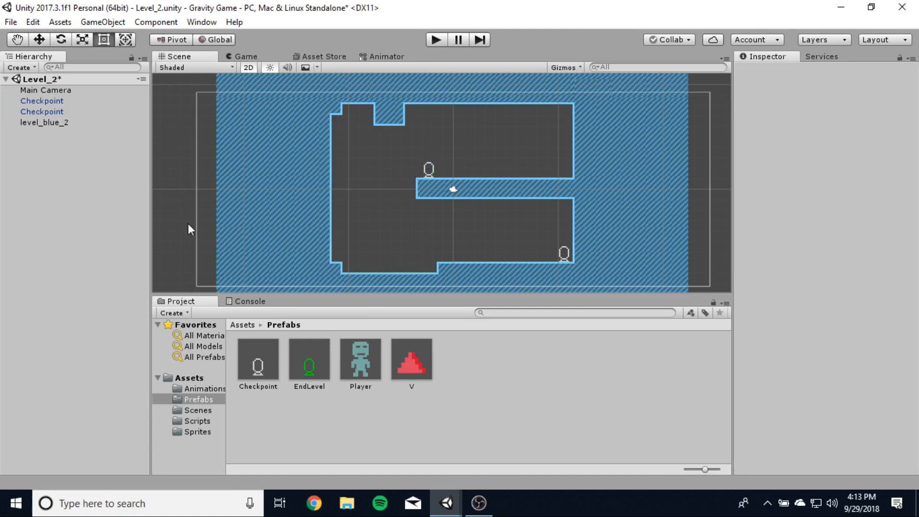
# - Place the Player prefab at the checkpoint in the level's lower-right floor corner
pyautogui.moveTo(368, 370); pyautogui.dragTo(493, 259)
pyautogui.moveTo(562, 240); pyautogui.dragTo(561, 248)
# - Add a Polygon Collider 2D component to level_blue_2
pyautogui.click(597, 220)
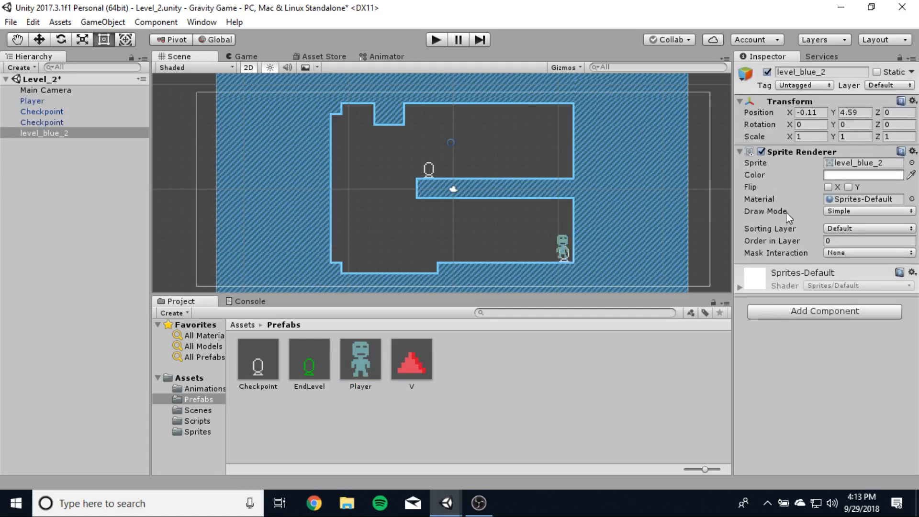
pyautogui.click(803, 313)
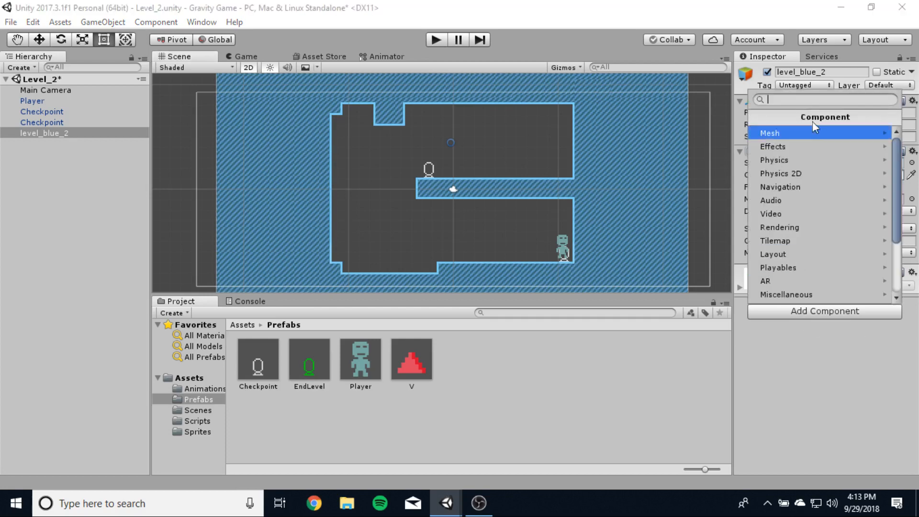
pyautogui.click(811, 174)
pyautogui.click(783, 185)
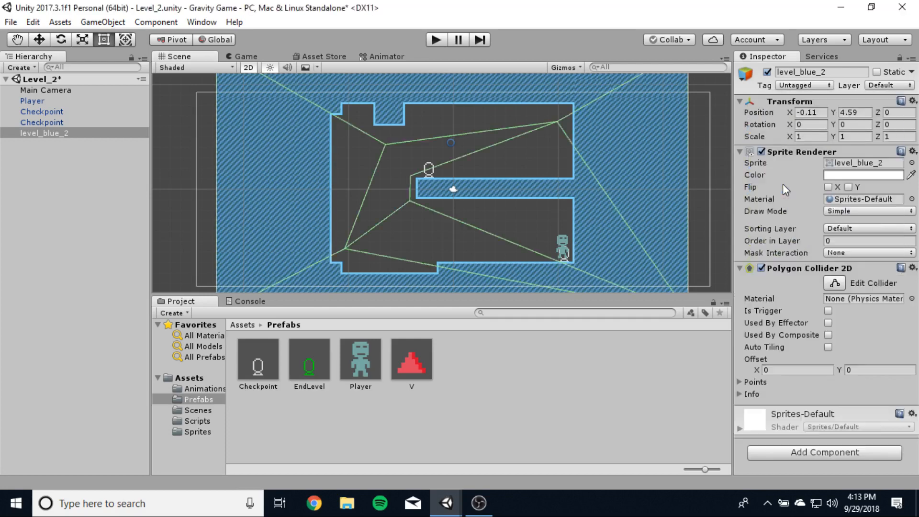
# - Edit the level's polygon collider and move its upper-left inner vertex onto the inner wall's outermost upper-left corner
pyautogui.scroll(6, 373, 187)
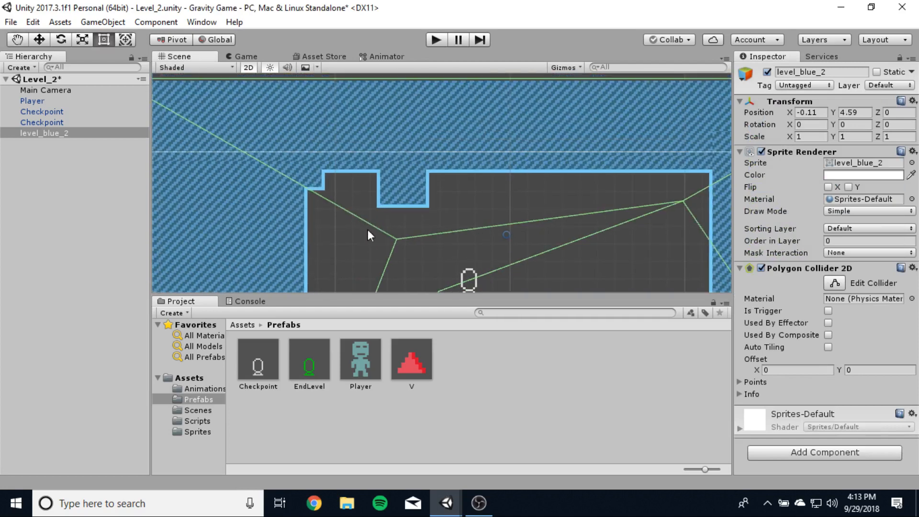
pyautogui.click(837, 284)
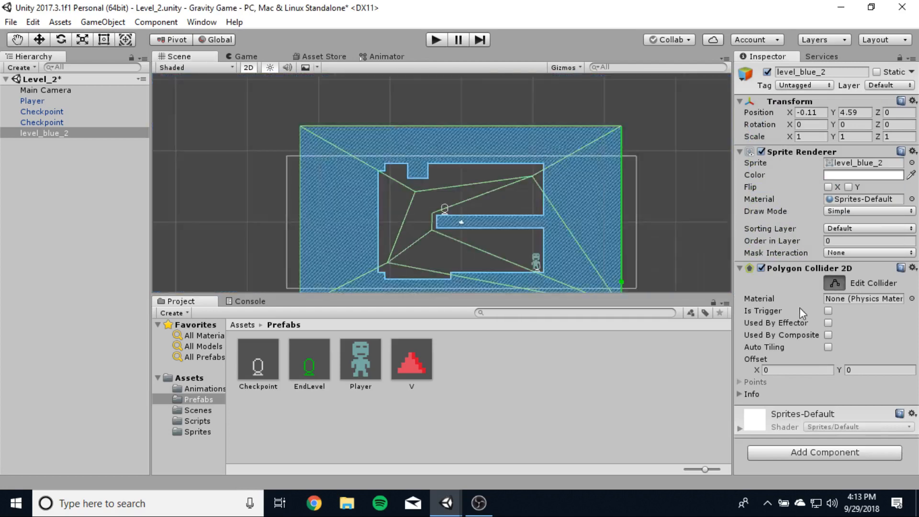
pyautogui.scroll(10, 414, 200)
pyautogui.scroll(5, 418, 200)
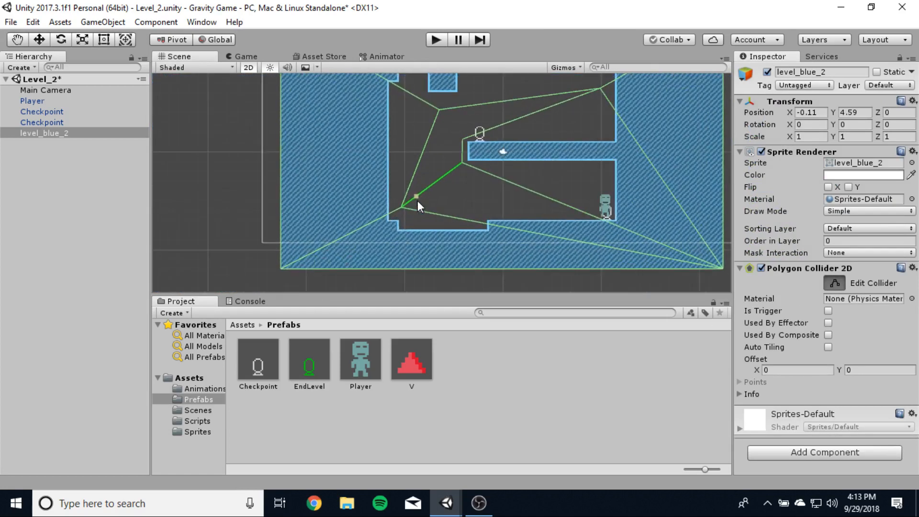
pyautogui.moveTo(444, 219); pyautogui.dragTo(387, 185)
pyautogui.scroll(1, 386, 184)
pyautogui.scroll(5, 387, 185)
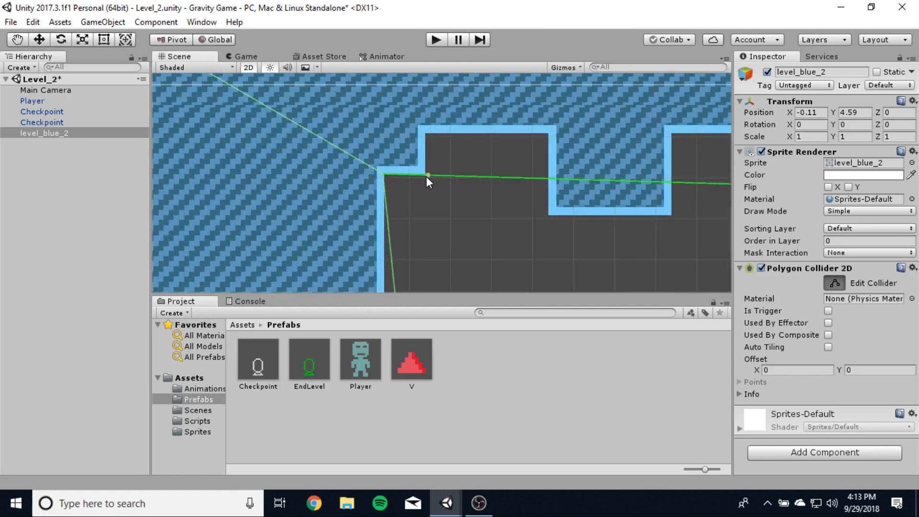
# - Fit the collider outline to the upper-left ceiling step and around the block hanging from the ceiling
pyautogui.moveTo(474, 178); pyautogui.dragTo(425, 139)
pyautogui.moveTo(489, 139); pyautogui.dragTo(546, 136)
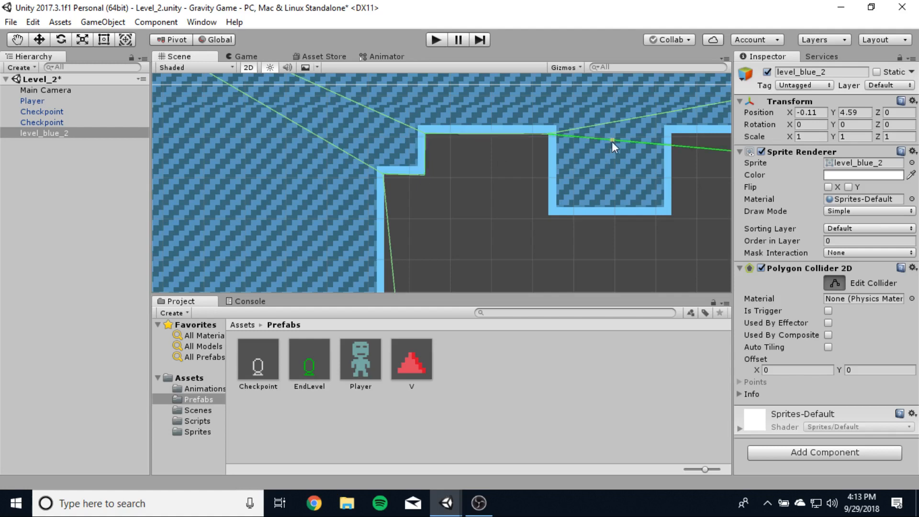
pyautogui.moveTo(612, 141); pyautogui.dragTo(547, 215)
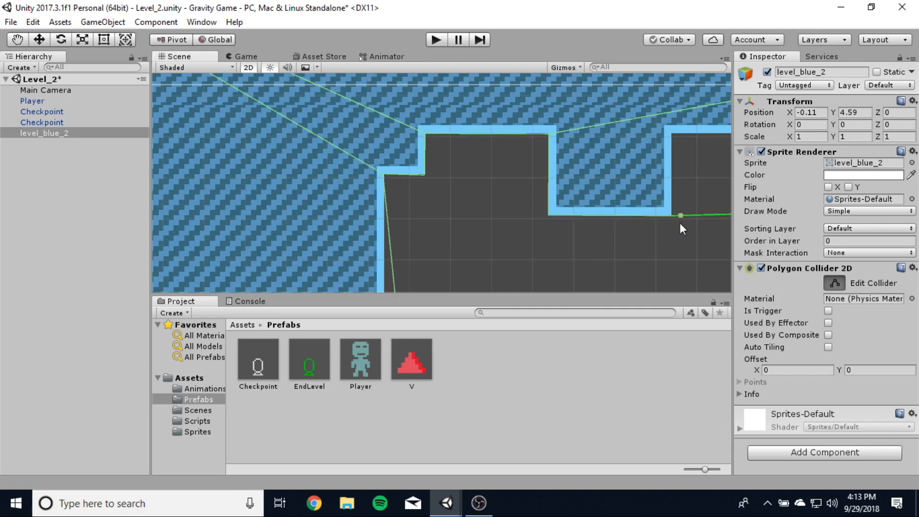
pyautogui.scroll(-3, 680, 223)
pyautogui.moveTo(680, 223); pyautogui.dragTo(430, 237, button='middle')
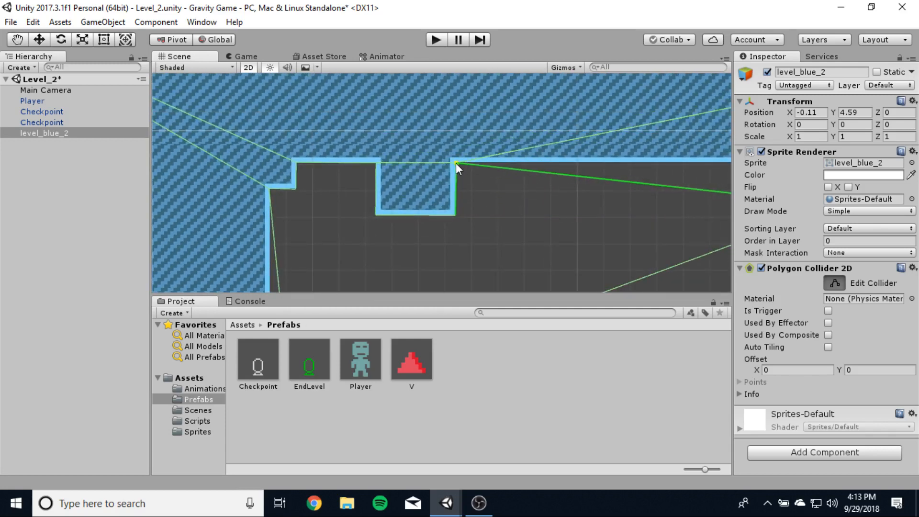
# - Fit the collider to the upper-right inner corner, down the right wall, and along the middle platform's upper edge and free left end
pyautogui.moveTo(642, 236); pyautogui.dragTo(405, 236, button='middle')
pyautogui.moveTo(600, 206); pyautogui.dragTo(639, 163)
pyautogui.scroll(-9, 597, 229)
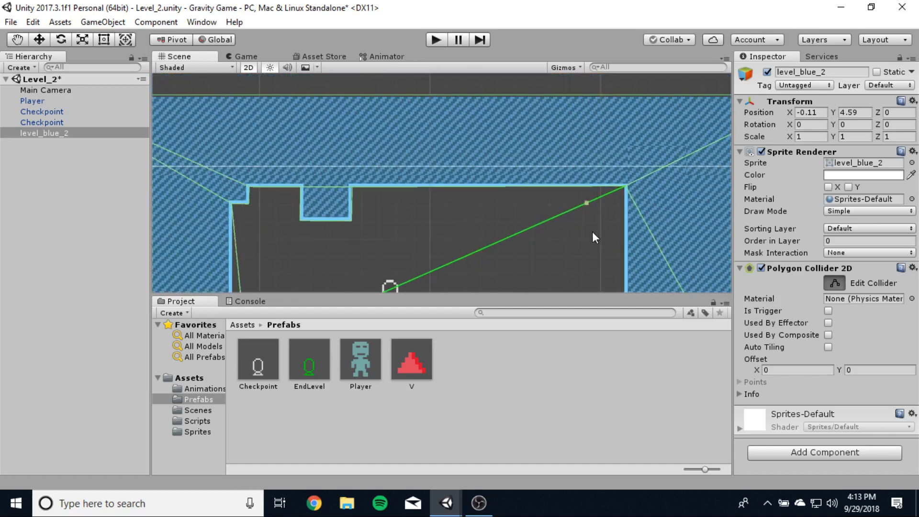
pyautogui.moveTo(579, 249); pyautogui.dragTo(482, 150, button='middle')
pyautogui.moveTo(410, 143); pyautogui.dragTo(533, 208)
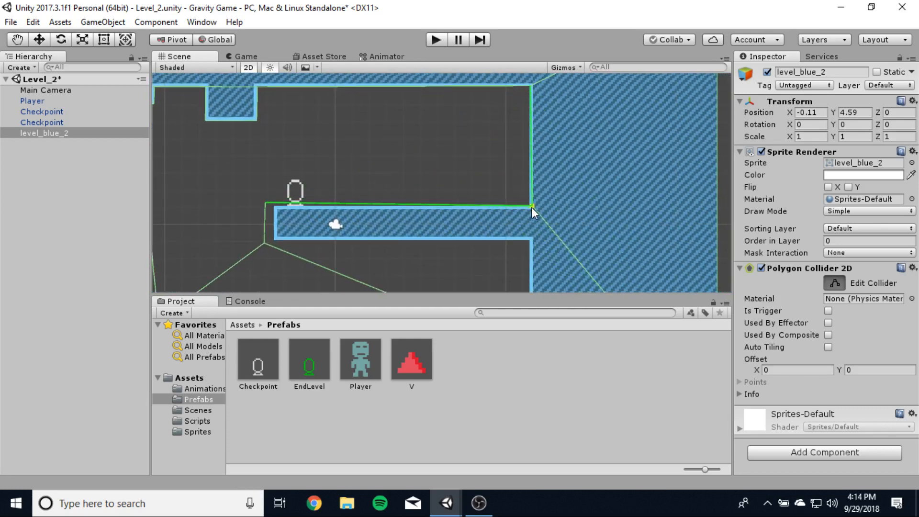
pyautogui.moveTo(263, 202); pyautogui.dragTo(274, 207)
pyautogui.moveTo(264, 243); pyautogui.dragTo(273, 239)
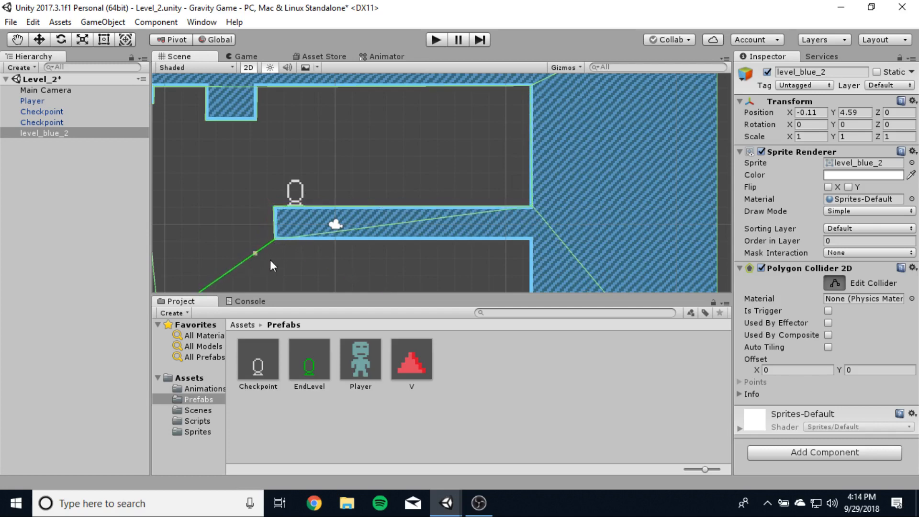
# - Fit the collider along the platform's underside, the lower right wall, the floor and its pit, up to the lower-left inner corner
pyautogui.moveTo(274, 255); pyautogui.dragTo(340, 177, button='middle')
pyautogui.scroll(-2, 340, 177)
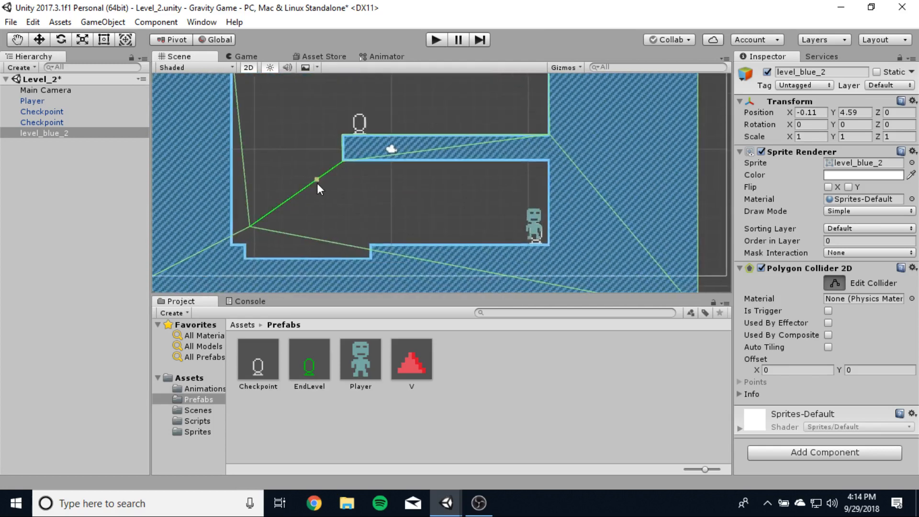
pyautogui.moveTo(318, 183); pyautogui.dragTo(548, 165)
pyautogui.moveTo(415, 192); pyautogui.dragTo(549, 247)
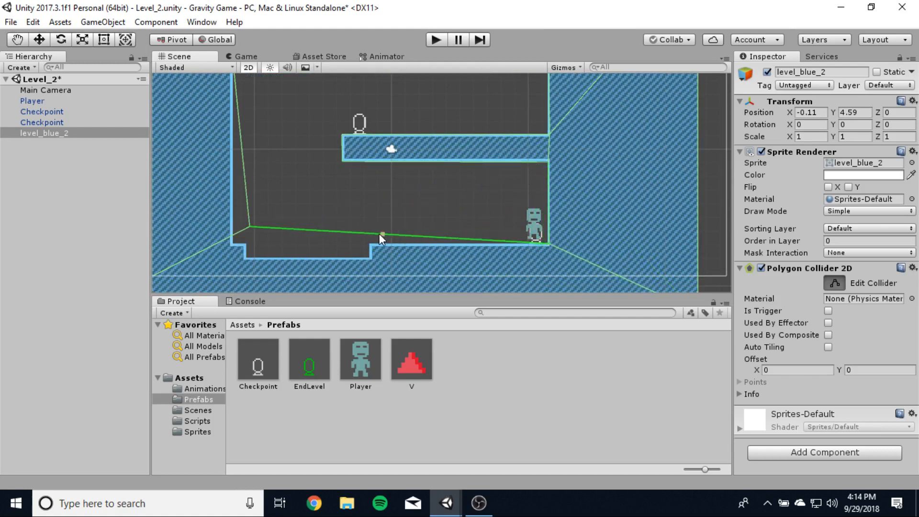
pyautogui.moveTo(379, 233); pyautogui.dragTo(369, 259)
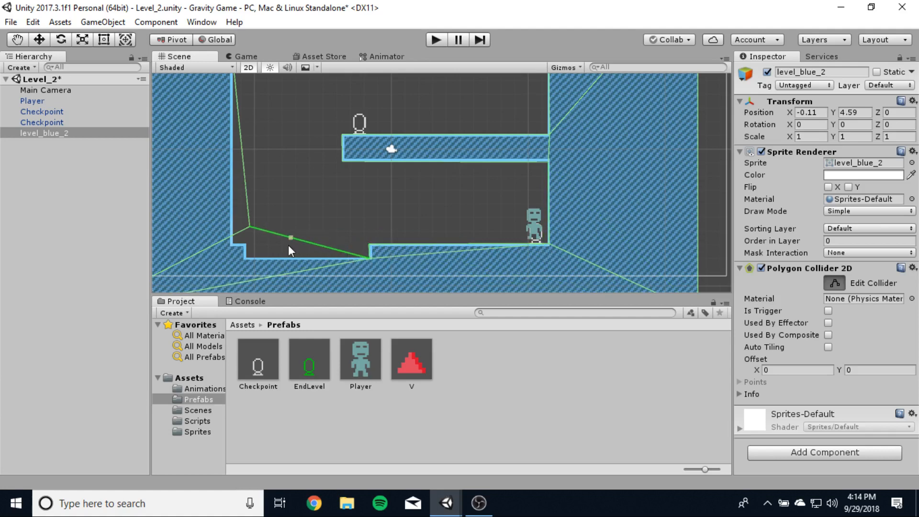
pyautogui.moveTo(289, 246)
pyautogui.mouseDown()
pyautogui.moveTo(246, 261)
pyautogui.moveTo(247, 246)
pyautogui.moveTo(235, 246)
pyautogui.mouseUp()
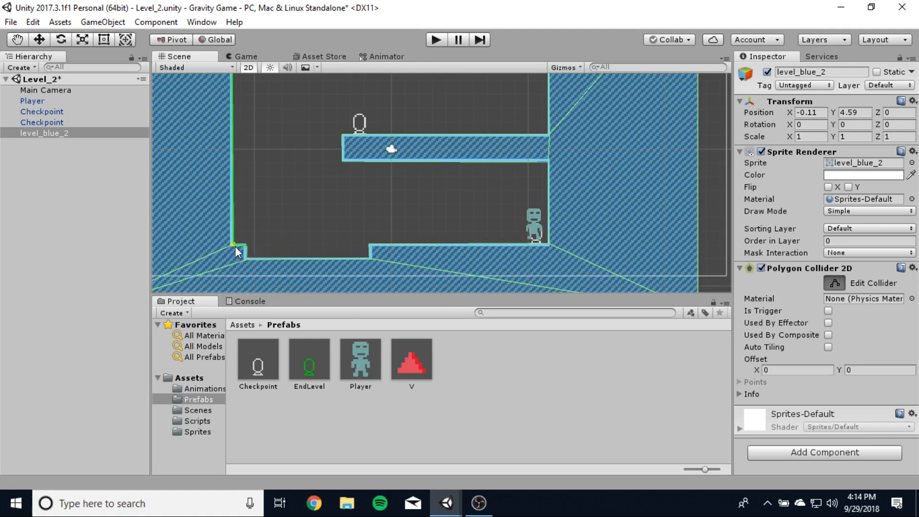
# - Check the collider outline around the whole inner wall and finish editing the polygon collider
pyautogui.scroll(5, 273, 176)
pyautogui.moveTo(279, 94); pyautogui.dragTo(251, 217, button='middle')
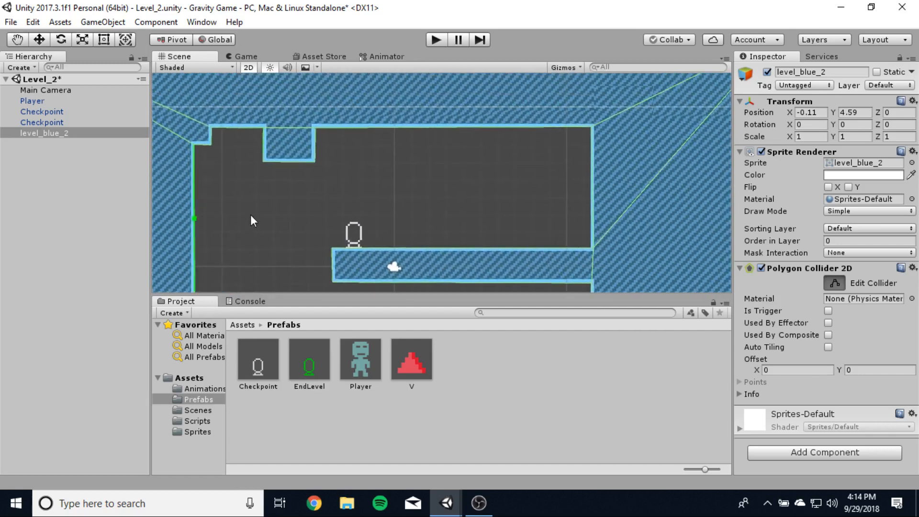
pyautogui.moveTo(303, 240); pyautogui.dragTo(299, 125, button='middle')
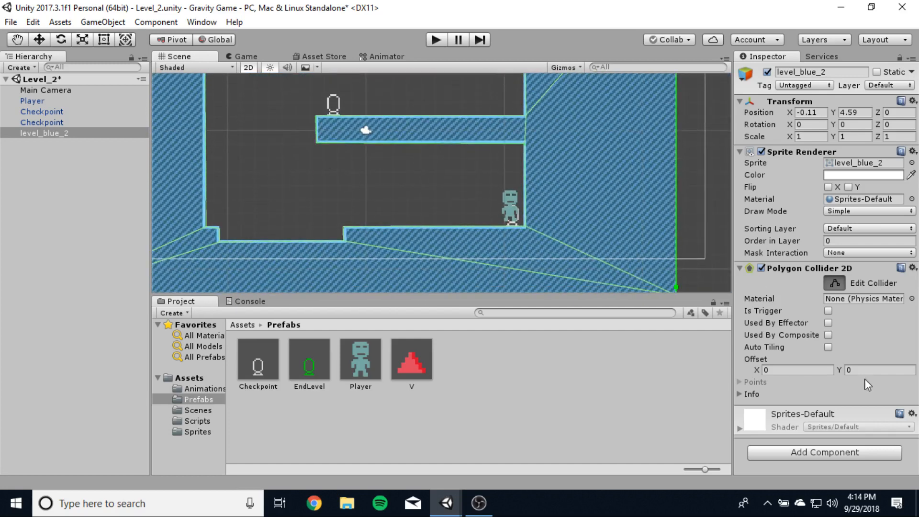
pyautogui.click(835, 283)
pyautogui.scroll(-5, 422, 235)
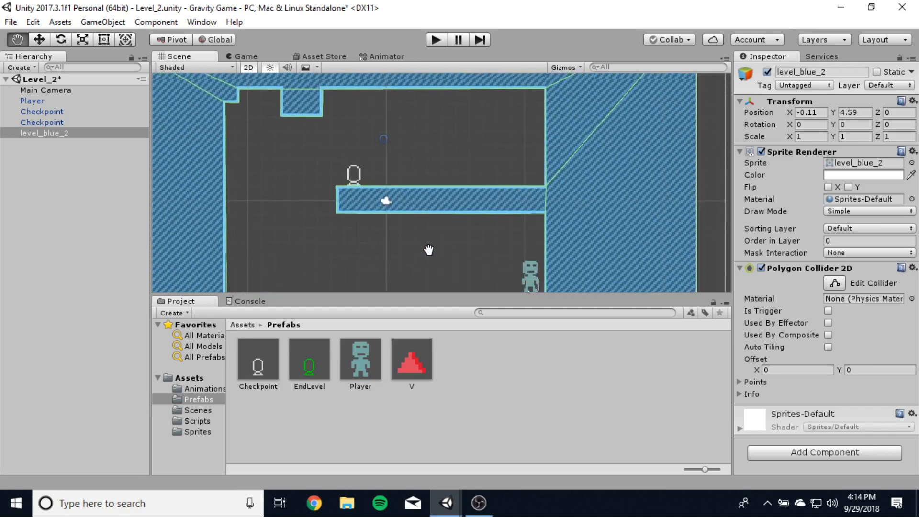
# - Place an EndLevel prefab in the upper-right ceiling corner at about X 10.58, Y 6.57, with its Z rotation set to 180
pyautogui.press('t')
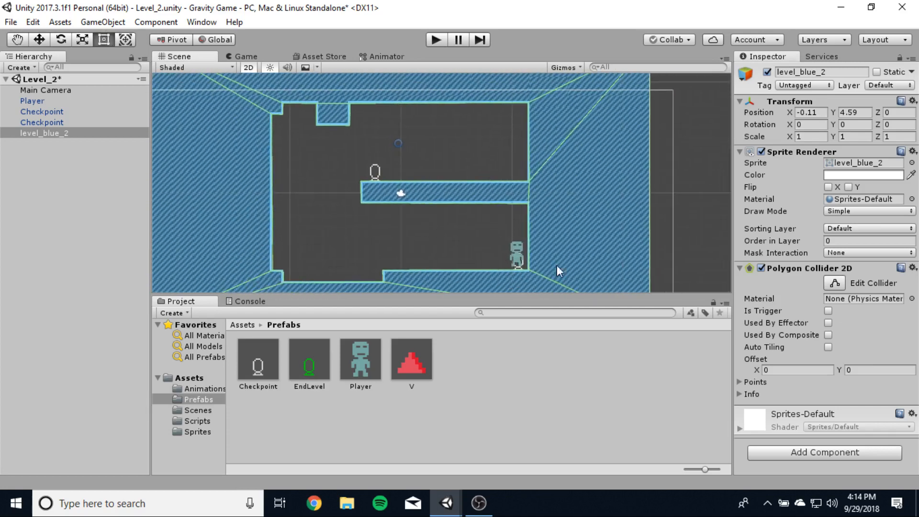
pyautogui.moveTo(310, 362); pyautogui.dragTo(520, 169)
pyautogui.moveTo(518, 165); pyautogui.dragTo(517, 165)
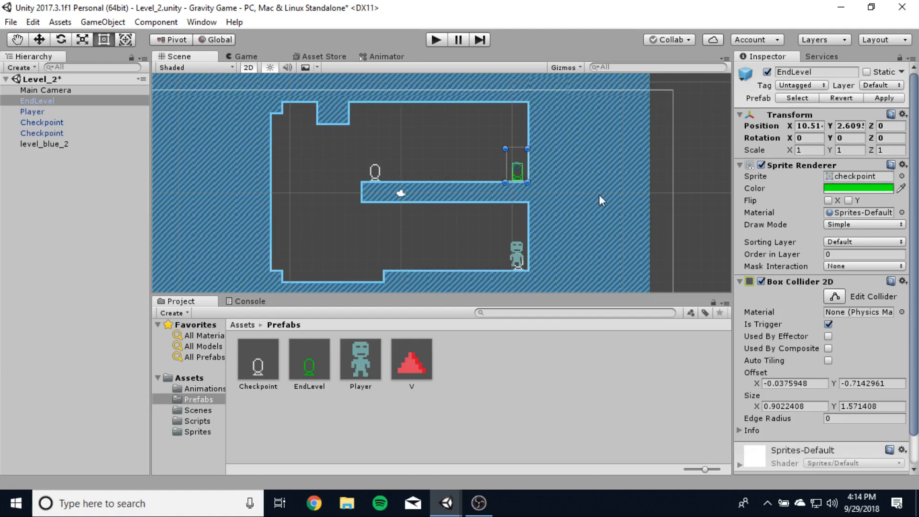
pyautogui.click(883, 138)
pyautogui.write('180')
pyautogui.moveTo(517, 154); pyautogui.dragTo(518, 105)
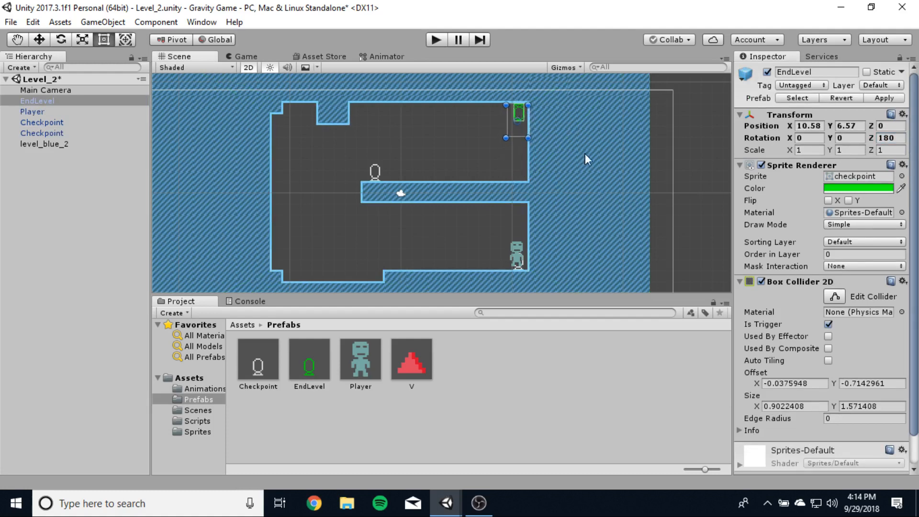
# - Create an empty game object in the scene and rename it Spikes
pyautogui.click(18, 171)
pyautogui.click(34, 68)
pyautogui.click(35, 84)
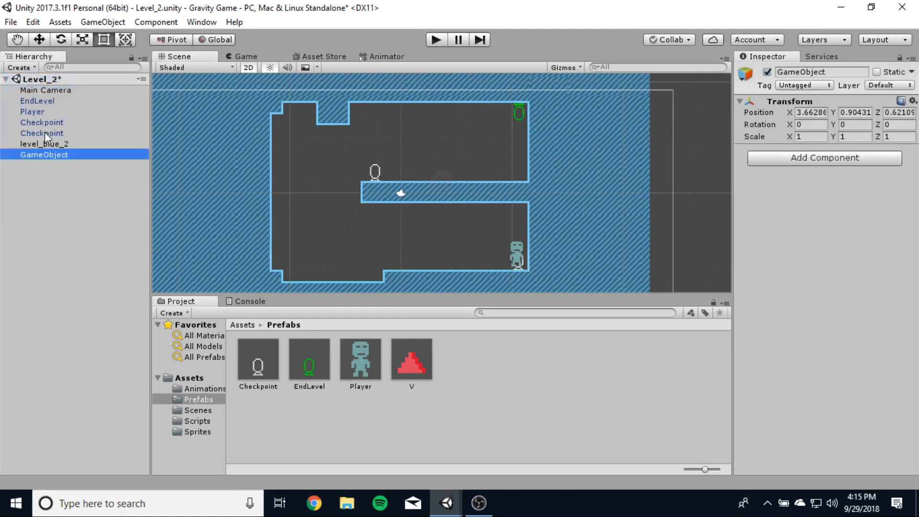
pyautogui.rightClick(49, 155)
pyautogui.click(82, 201)
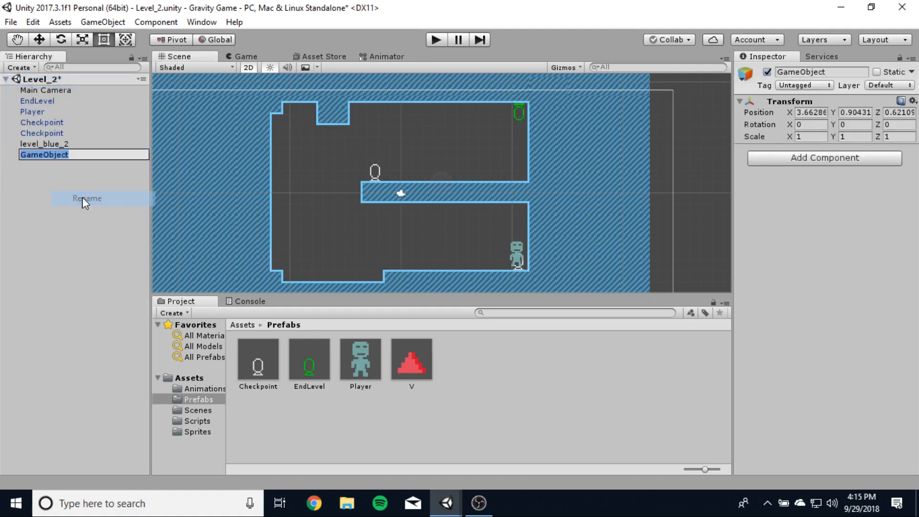
pyautogui.write('Spikes')
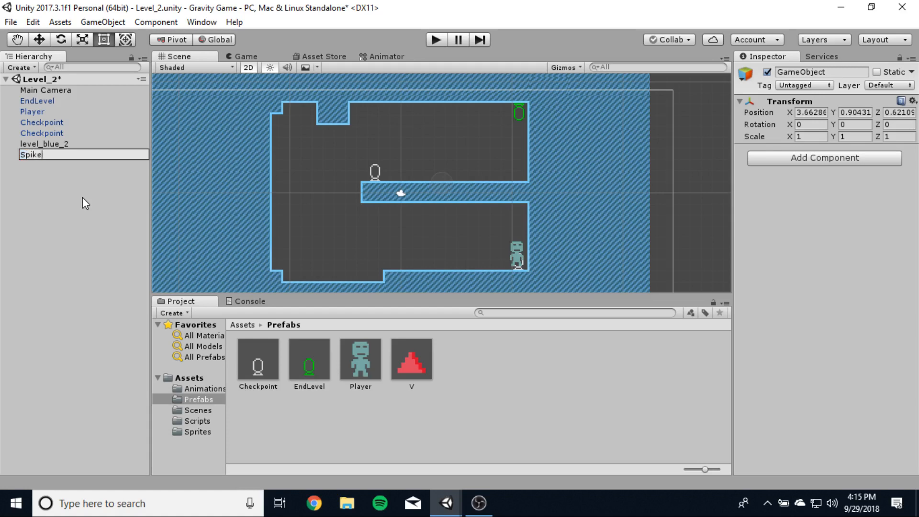
pyautogui.press('Return')
pyautogui.click(82, 197)
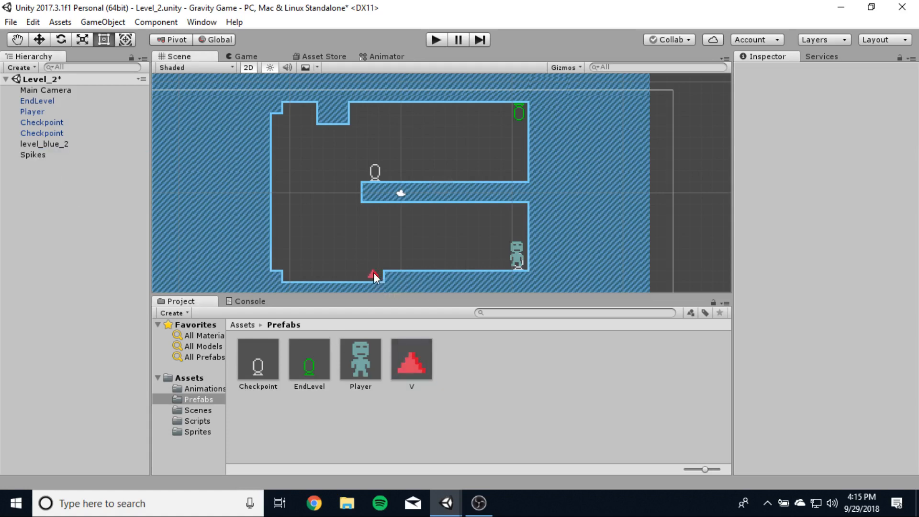
# - Place a V spike prefab under Spikes, seated at the right end of the floor pit at about X -5.79, Y -8.32
pyautogui.moveTo(374, 276); pyautogui.dragTo(373, 277)
pyautogui.moveTo(17, 103); pyautogui.dragTo(29, 163)
pyautogui.scroll(5, 384, 259)
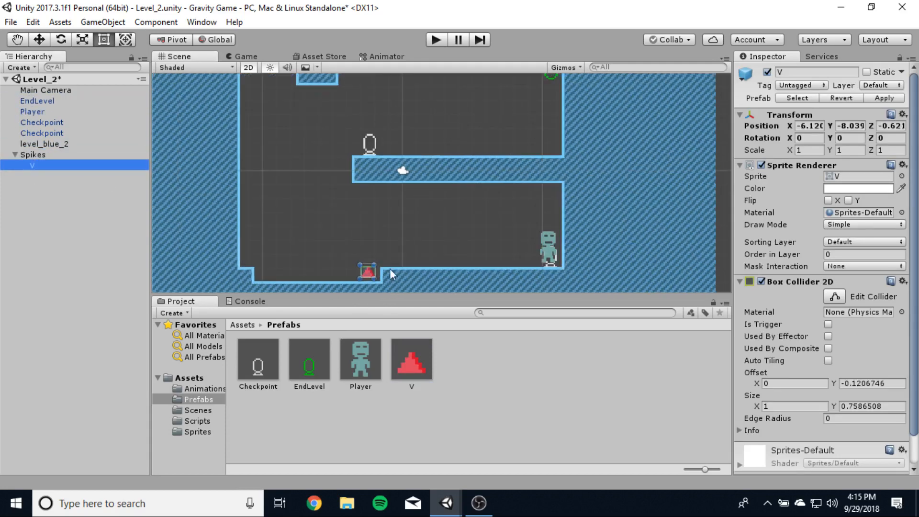
pyautogui.moveTo(334, 202)
pyautogui.mouseDown()
pyautogui.moveTo(327, 209)
pyautogui.moveTo(337, 220)
pyautogui.mouseUp()
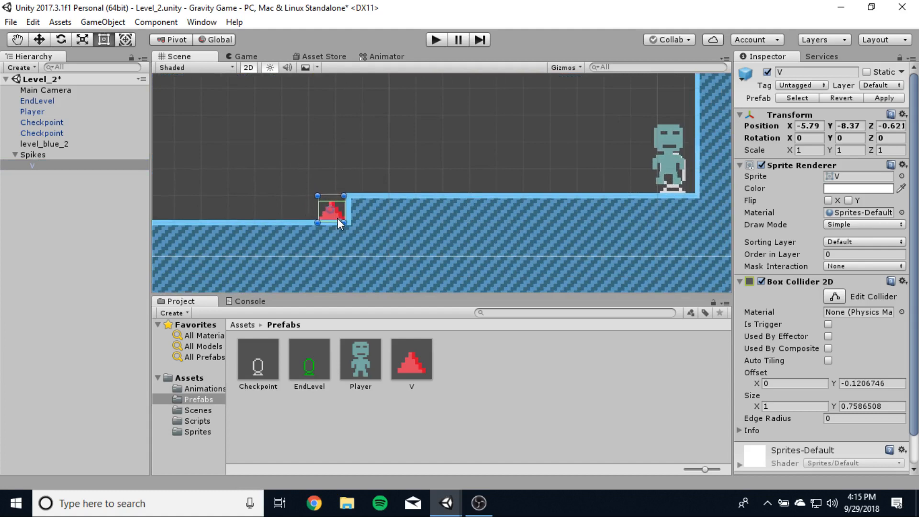
pyautogui.click(228, 168)
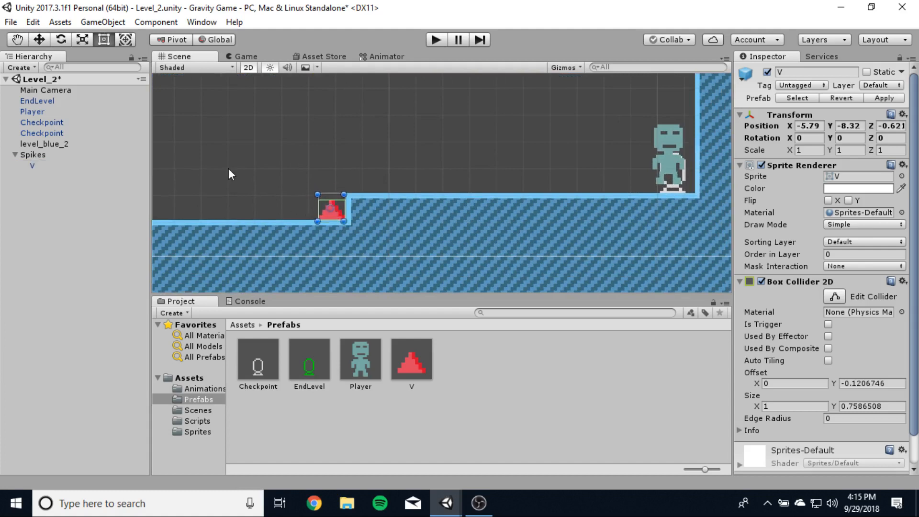
# - Duplicate the spike eight times toward the left, one unit apart, to fill the floor pit with nine spikes
pyautogui.click(337, 217)
pyautogui.hotkey('ctrl', 'd')
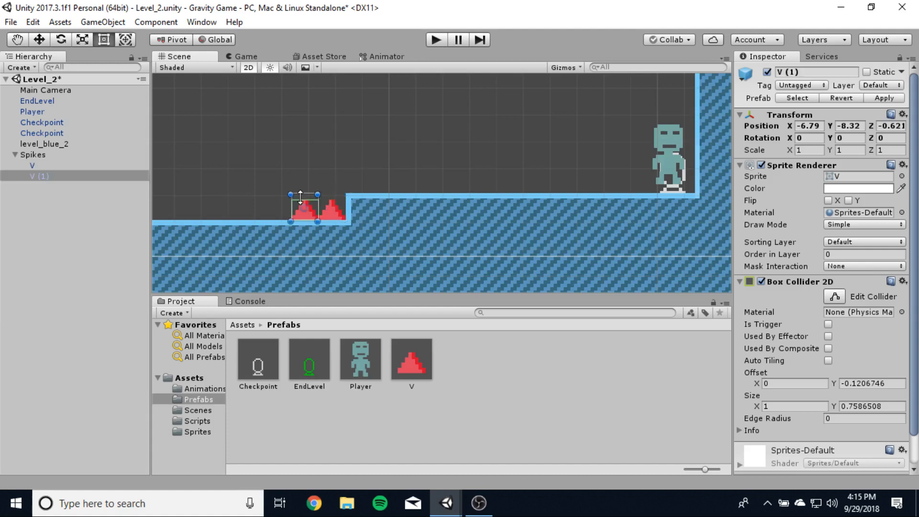
pyautogui.hotkey('ctrl', 'd')
pyautogui.keyDown('ctrl'); pyautogui.moveTo(301, 196); pyautogui.dragTo(289, 198); pyautogui.keyUp('ctrl')
pyautogui.moveTo(287, 194); pyautogui.dragTo(487, 197, button='middle')
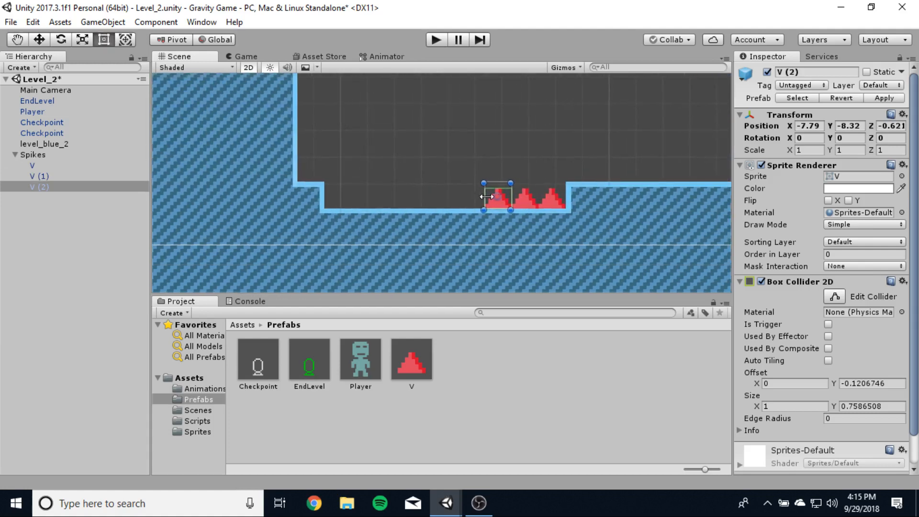
pyautogui.hotkey('ctrl', 'd')
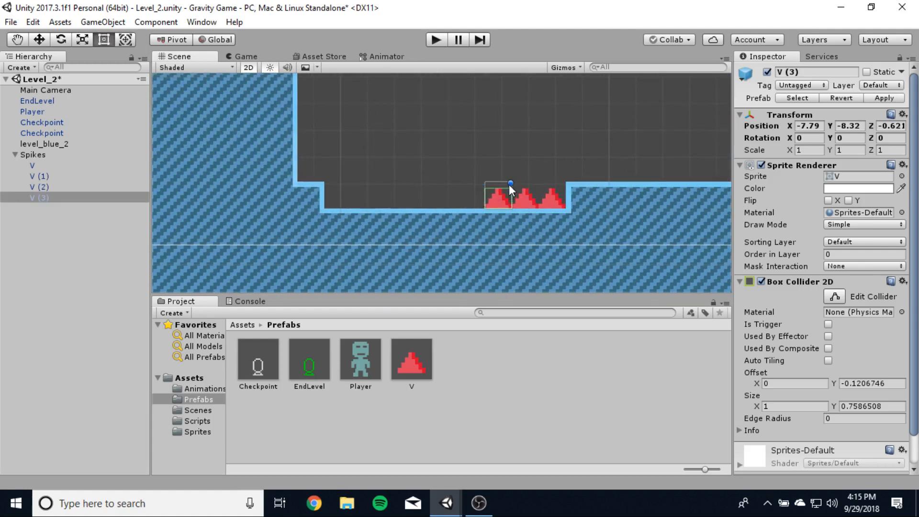
pyautogui.keyDown('ctrl'); pyautogui.moveTo(510, 185); pyautogui.dragTo(458, 180); pyautogui.keyUp('ctrl')
pyautogui.hotkey('ctrl', 'd')
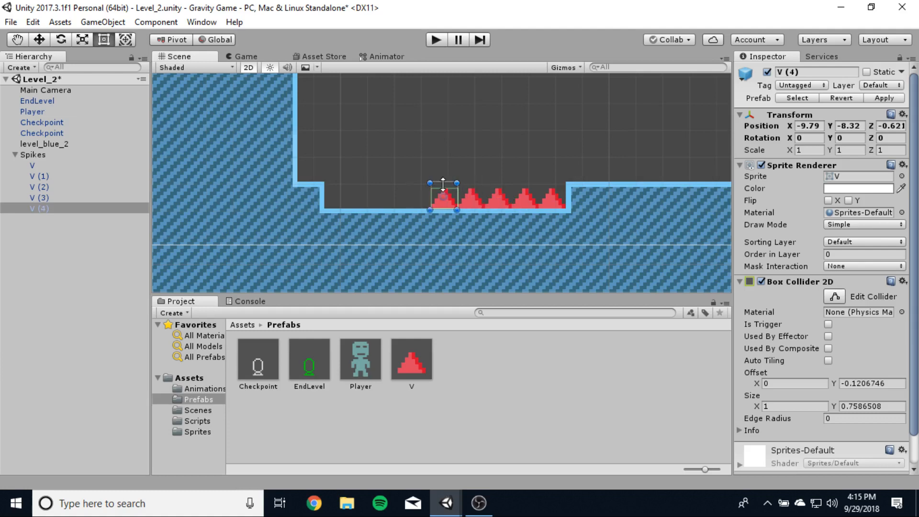
pyautogui.hotkey('ctrl', 'd')
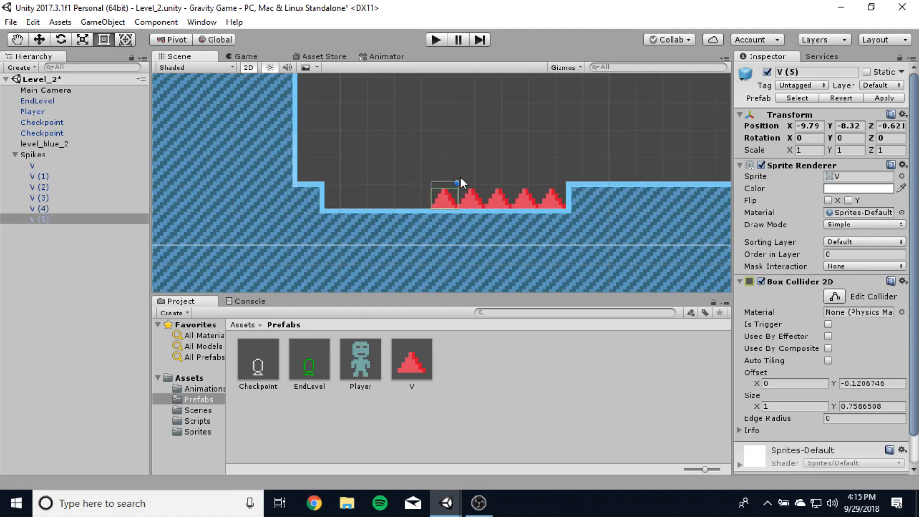
pyautogui.keyDown('ctrl'); pyautogui.moveTo(443, 185); pyautogui.dragTo(353, 183); pyautogui.keyUp('ctrl')
pyautogui.hotkey('ctrl', 'd')
pyautogui.hotkey('ctrl', 'd')
pyautogui.hotkey('ctrl', 'd')
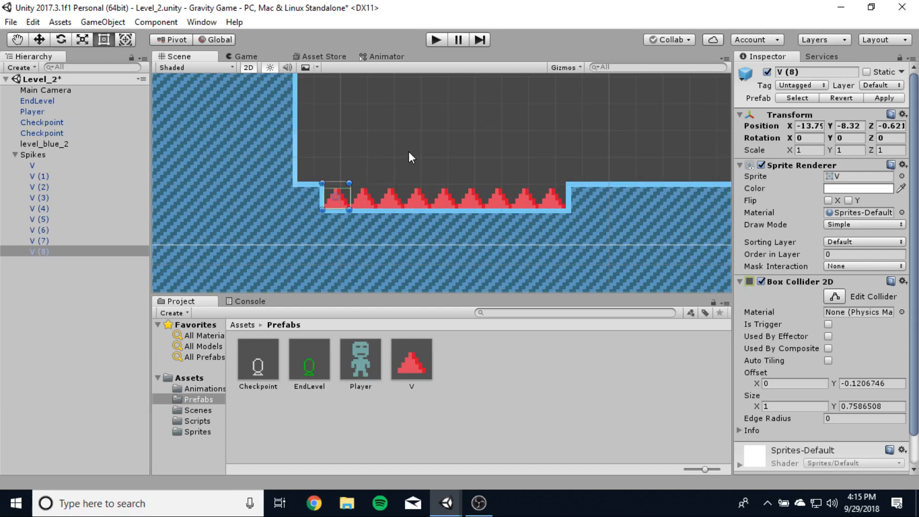
# - Duplicate the nine floor-pit spikes and move the copies up near the upper room's ceiling at about Y 6.15
pyautogui.scroll(-3, 409, 151)
pyautogui.scroll(-2, 510, 125)
pyautogui.moveTo(510, 126); pyautogui.dragTo(448, 214, button='middle')
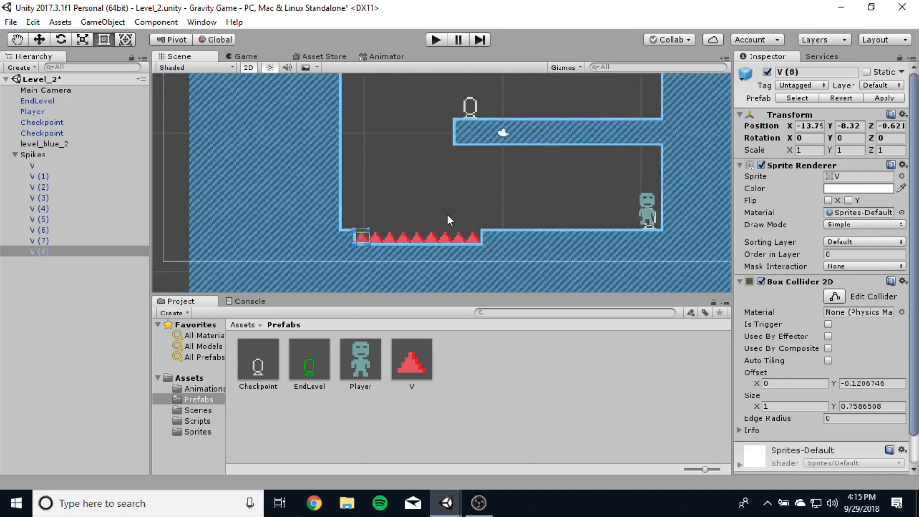
pyautogui.click(48, 252)
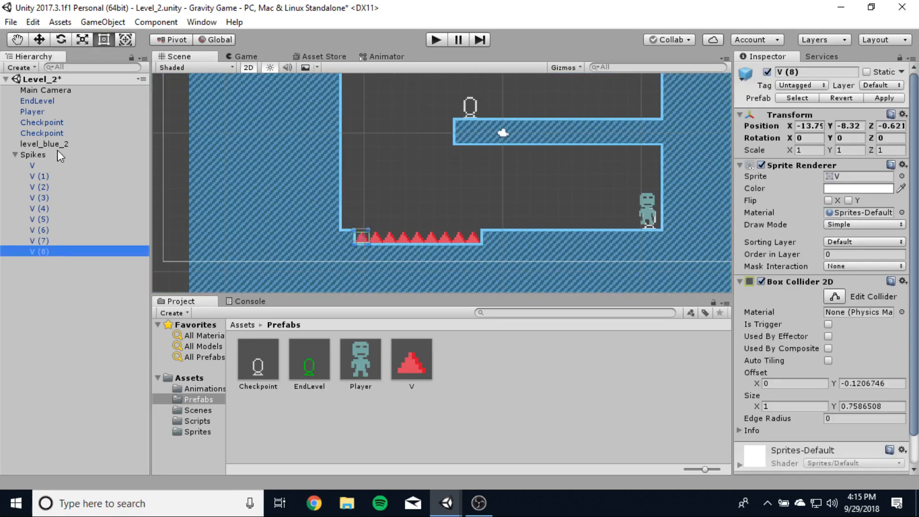
pyautogui.keyDown('shift'); pyautogui.click(55, 165); pyautogui.keyUp('shift')
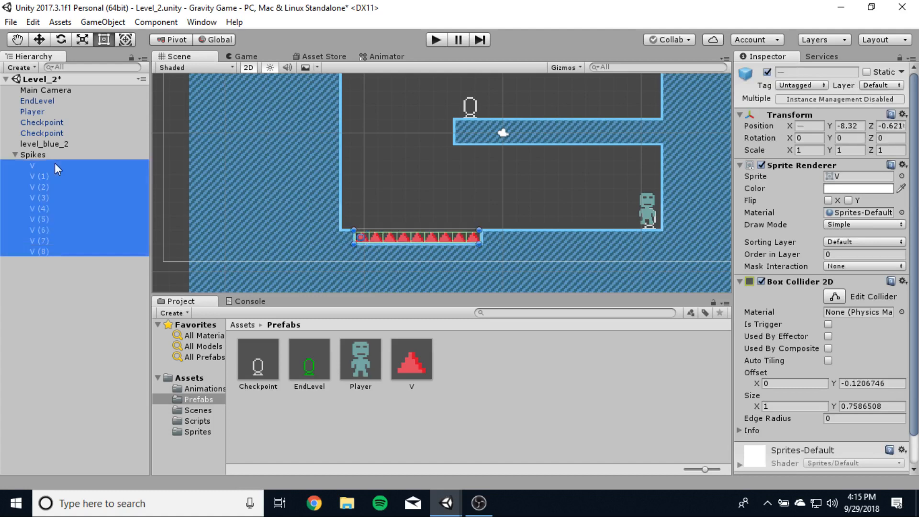
pyautogui.hotkey('ctrl', 'd')
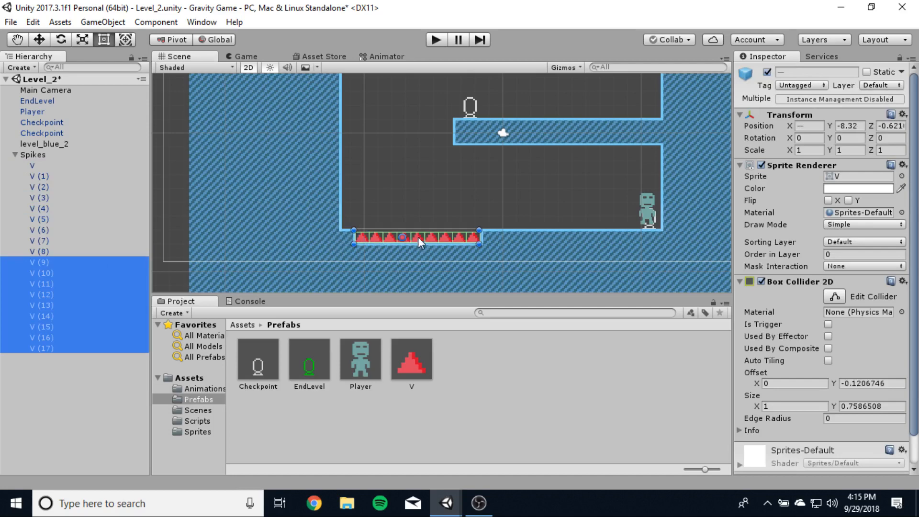
pyautogui.moveTo(418, 237); pyautogui.dragTo(426, 149)
pyautogui.scroll(-9, 439, 91)
pyautogui.moveTo(439, 91); pyautogui.dragTo(426, 190, button='middle')
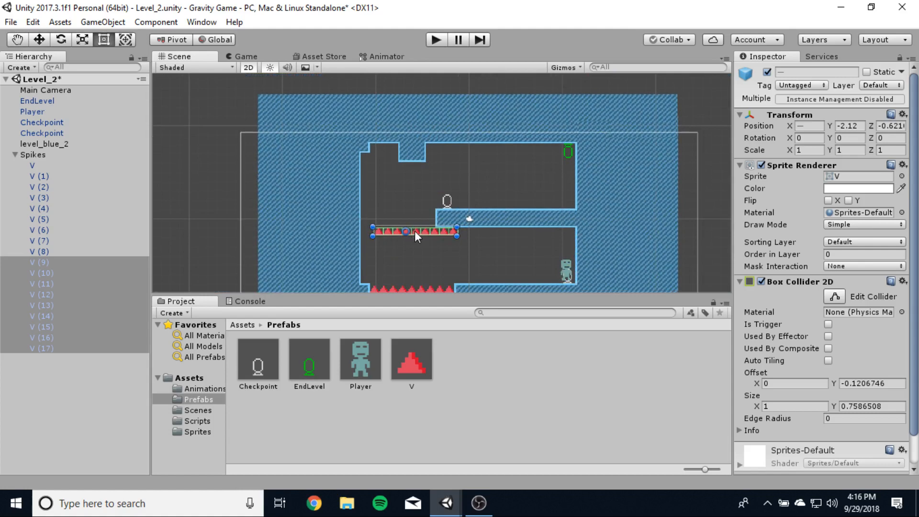
pyautogui.moveTo(415, 230); pyautogui.dragTo(501, 151)
# - Set the nine copied spikes' Z rotation to 180 and seat them on the ceiling beside the hanging block, at about Y 6.63
pyautogui.click(886, 138)
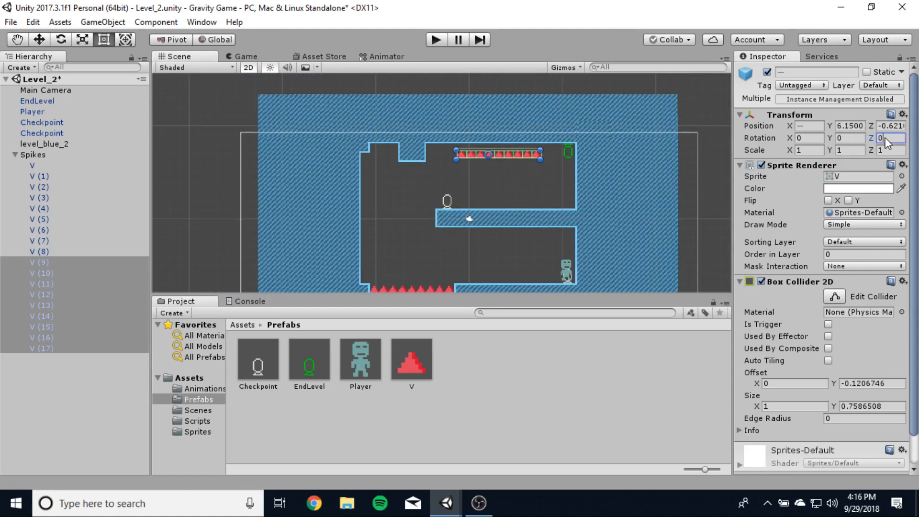
pyautogui.write('180')
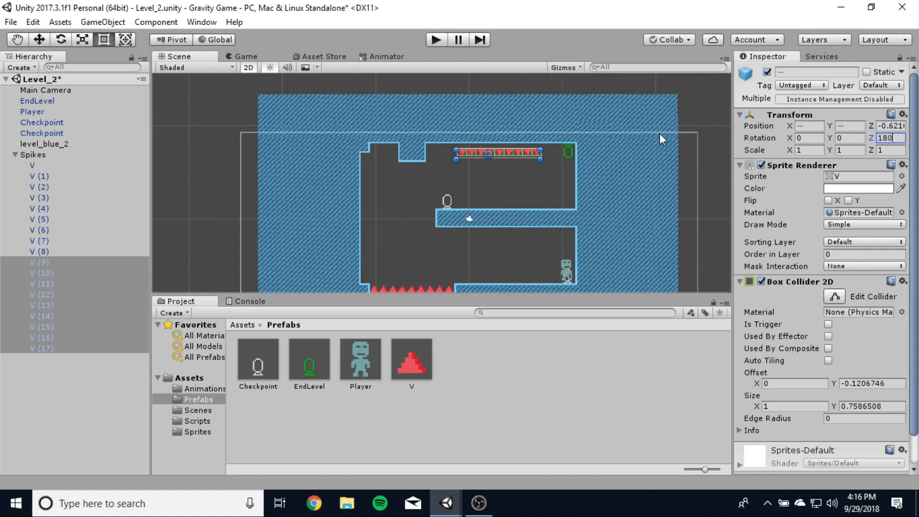
pyautogui.scroll(4, 435, 189)
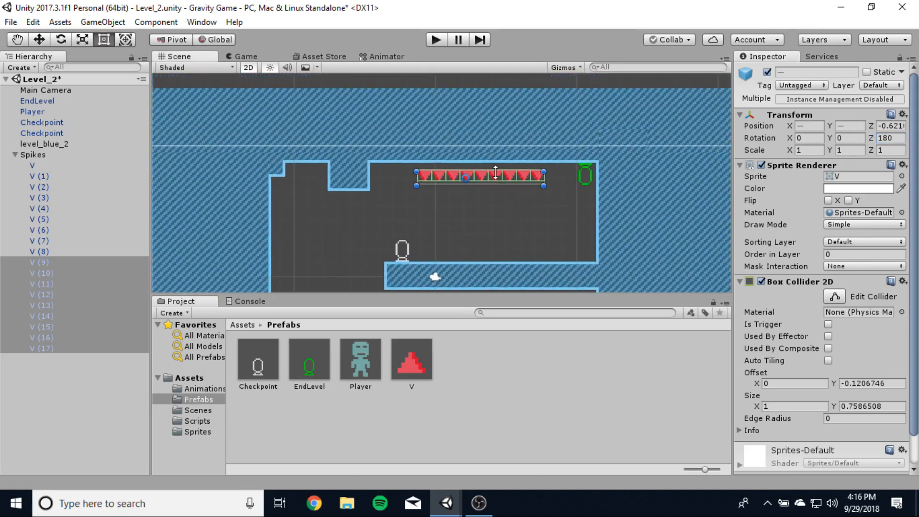
pyautogui.moveTo(496, 172); pyautogui.dragTo(449, 165)
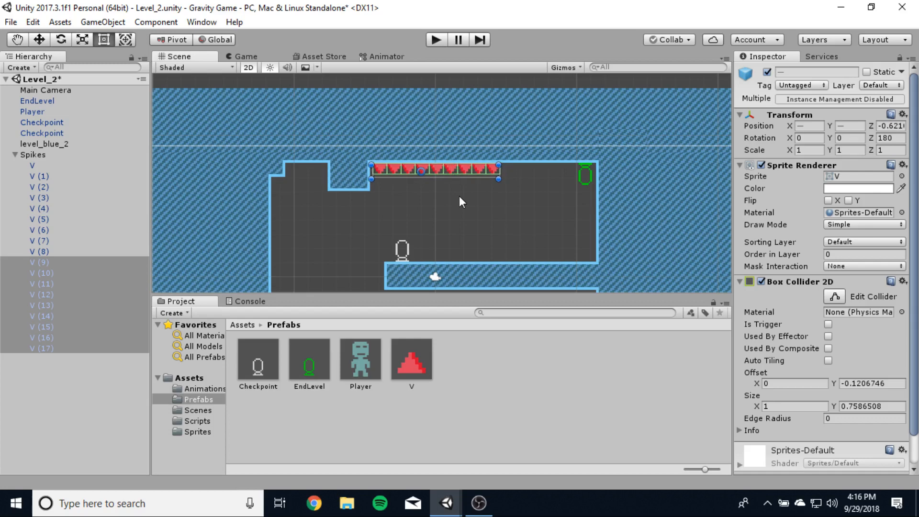
pyautogui.click(502, 197)
# - Duplicate the three rightmost ceiling spikes and place the copies in the ceiling recess left of the hanging block
pyautogui.click(496, 170)
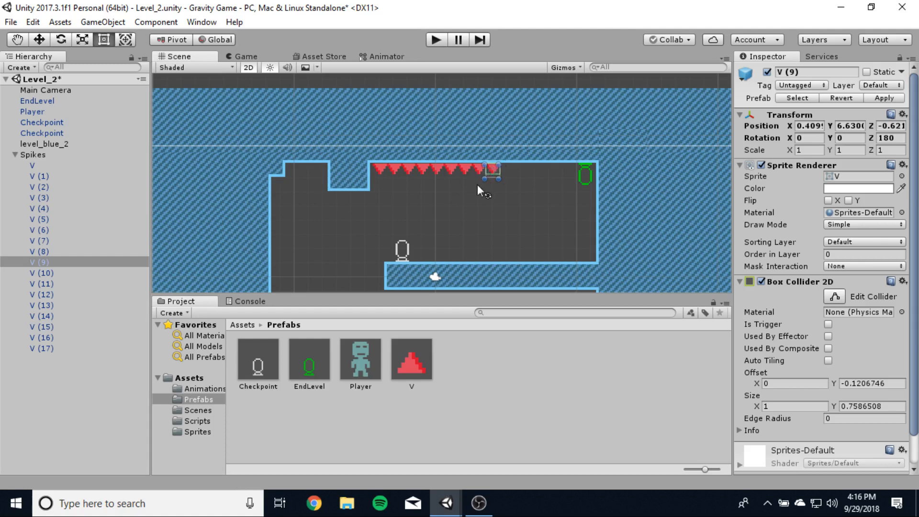
pyautogui.keyDown('shift'); pyautogui.click(479, 168); pyautogui.keyUp('shift')
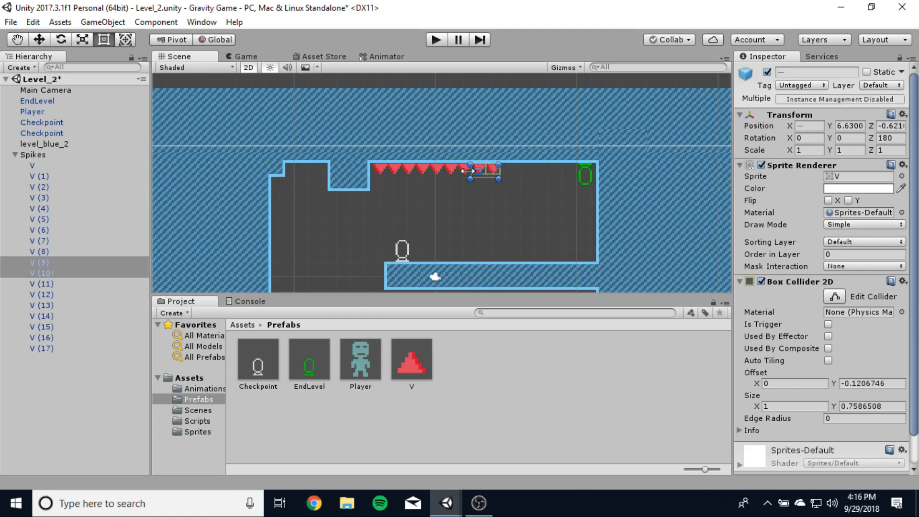
pyautogui.keyDown('shift'); pyautogui.click(464, 169); pyautogui.keyUp('shift')
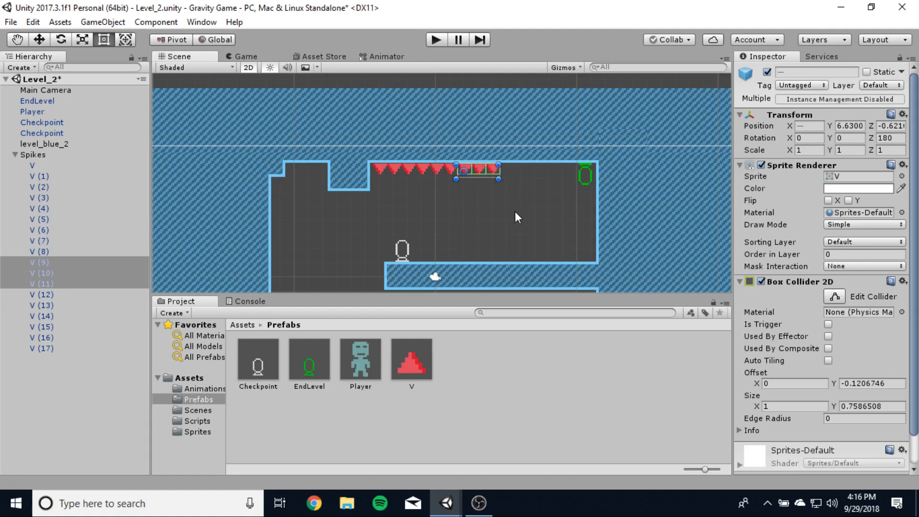
pyautogui.hotkey('ctrl', 'd')
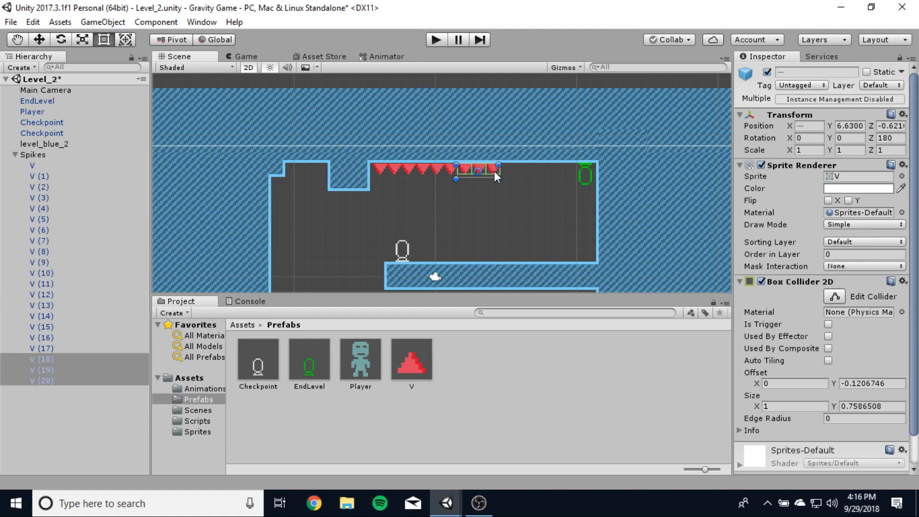
pyautogui.moveTo(495, 171); pyautogui.dragTo(320, 171)
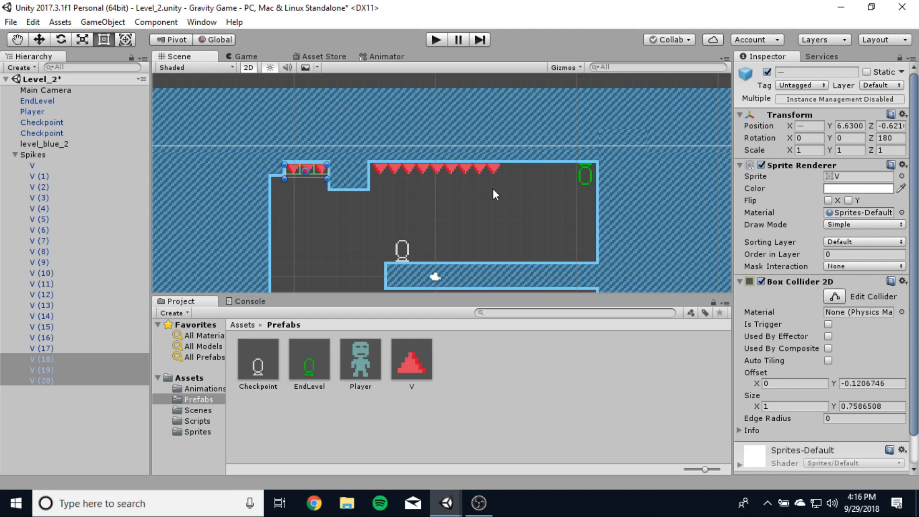
# - Duplicate the three recess spikes, set the copies' Z rotation to 0 and seat them on the middle platform's right end
pyautogui.hotkey('ctrl', 'd')
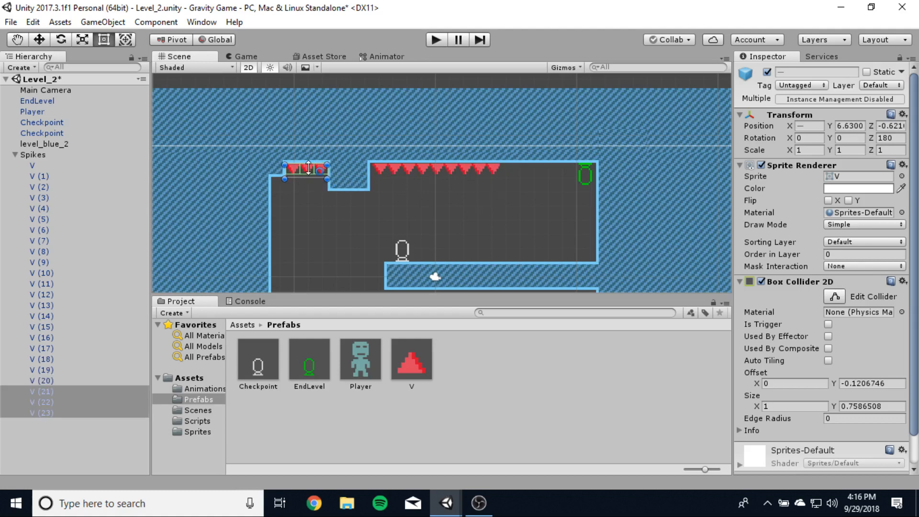
pyautogui.moveTo(308, 166); pyautogui.dragTo(473, 214)
pyautogui.hotkey('ctrl', 'z')
pyautogui.moveTo(305, 168); pyautogui.dragTo(570, 253)
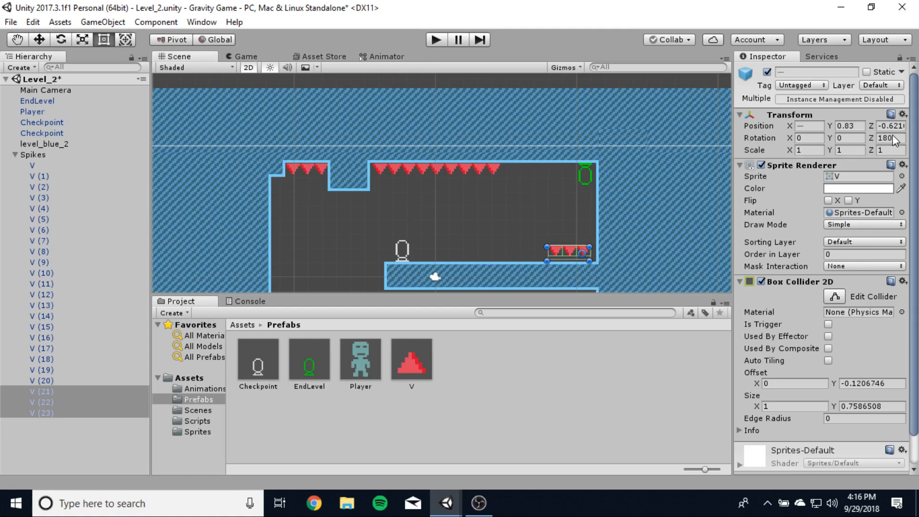
pyautogui.write('0')
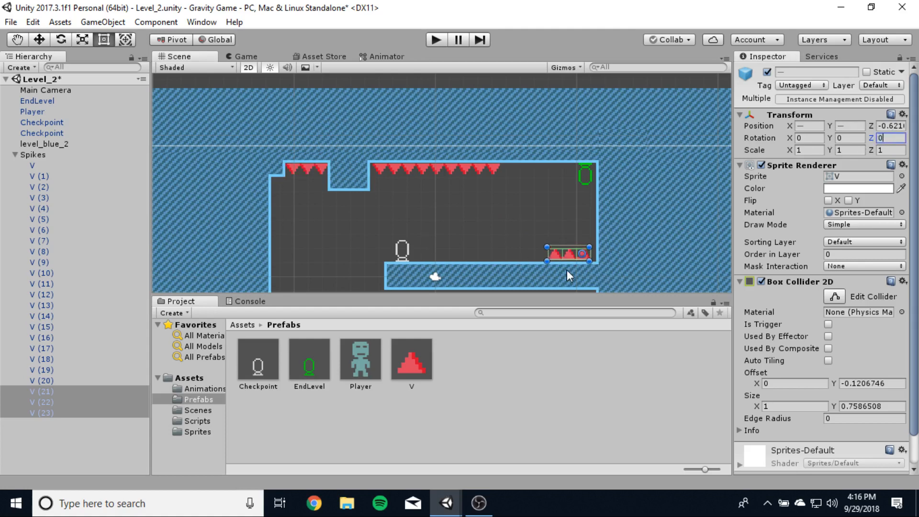
pyautogui.click(570, 254)
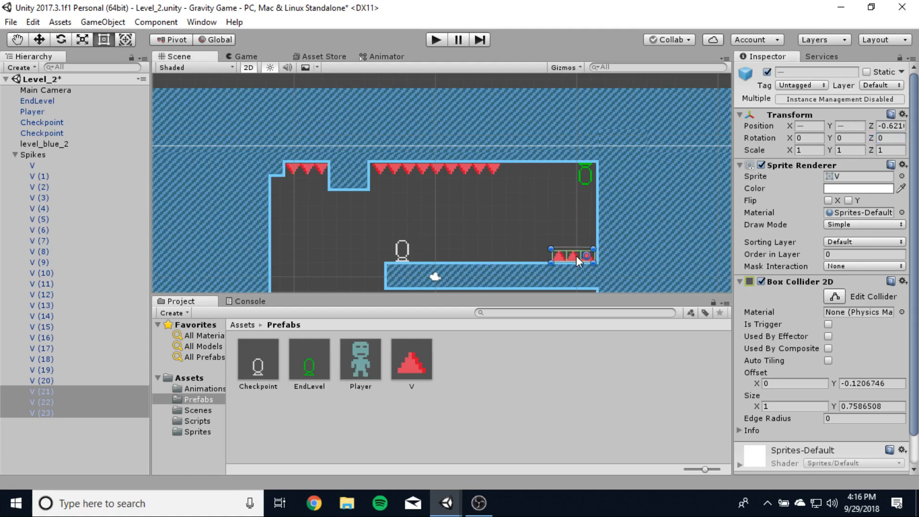
# - Duplicate the five rightmost ceiling spikes and attach the copies to the underside of the middle platform at about Y -2.4
pyautogui.scroll(-2, 494, 244)
pyautogui.moveTo(495, 244); pyautogui.dragTo(466, 127, button='middle')
pyautogui.click(470, 211)
pyautogui.moveTo(470, 211); pyautogui.dragTo(482, 248, button='middle')
pyautogui.click(427, 102)
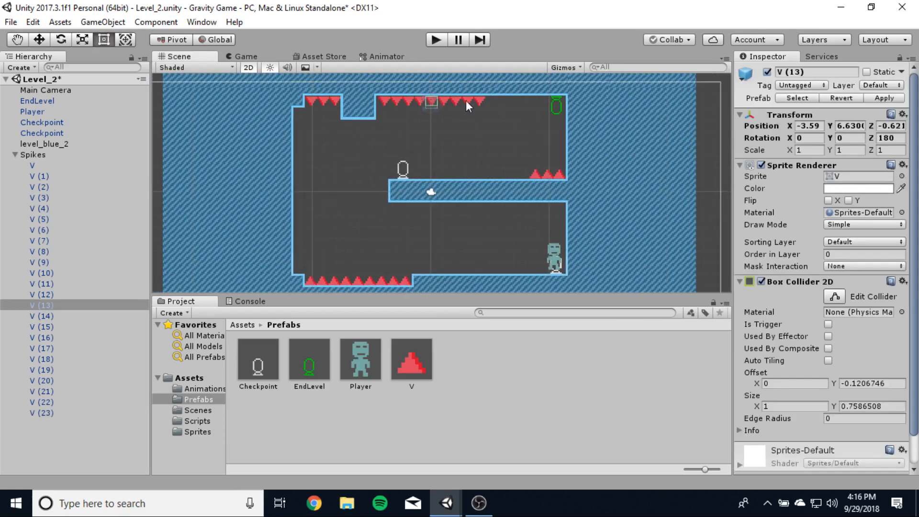
pyautogui.click(481, 101)
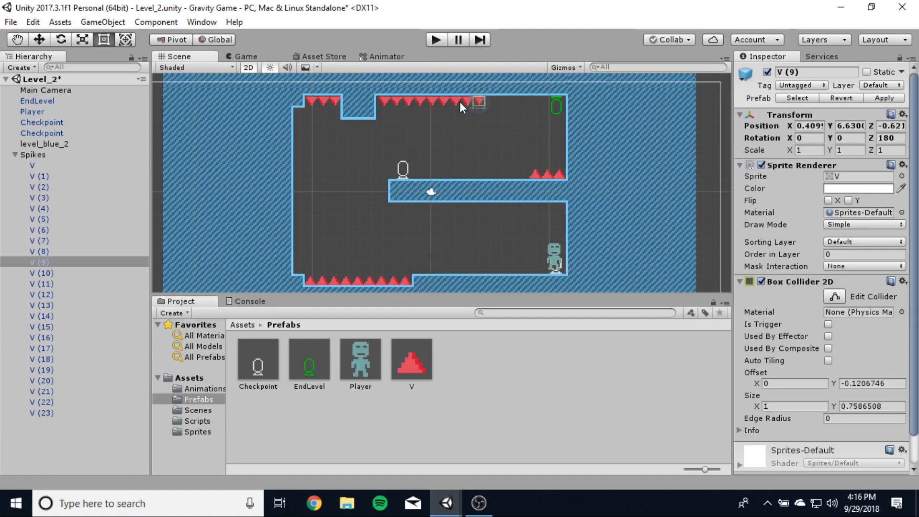
pyautogui.keyDown('shift'); pyautogui.click(466, 101); pyautogui.keyUp('shift')
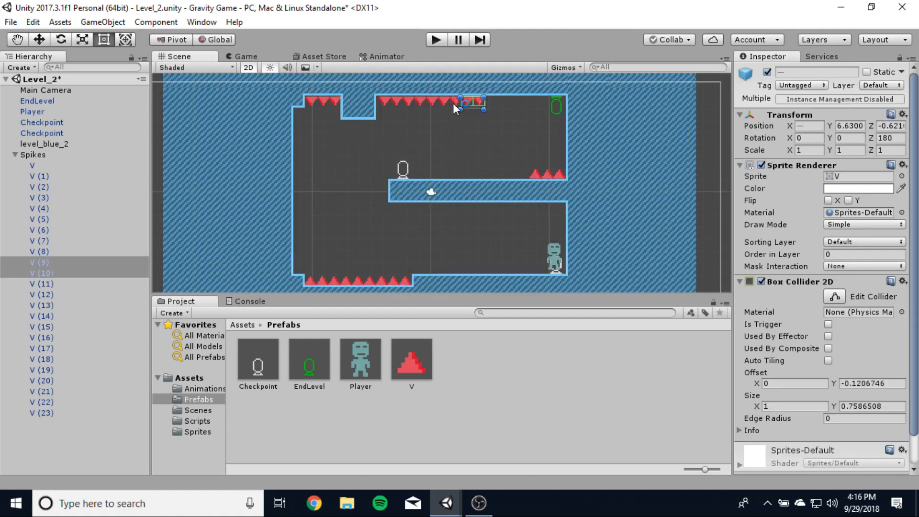
pyautogui.keyDown('shift'); pyautogui.click(453, 102); pyautogui.keyUp('shift')
pyautogui.keyDown('shift'); pyautogui.click(437, 102); pyautogui.keyUp('shift')
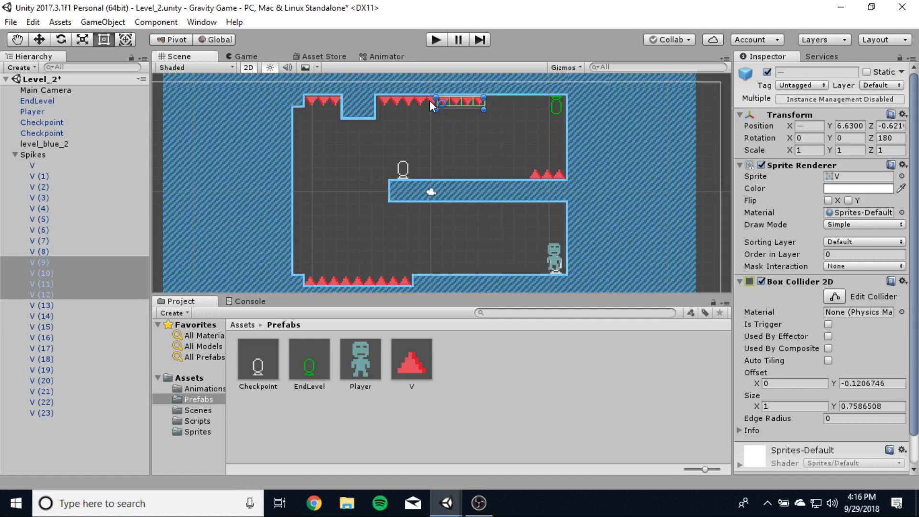
pyautogui.keyDown('shift'); pyautogui.click(430, 100); pyautogui.keyUp('shift')
pyautogui.hotkey('ctrl', 'd')
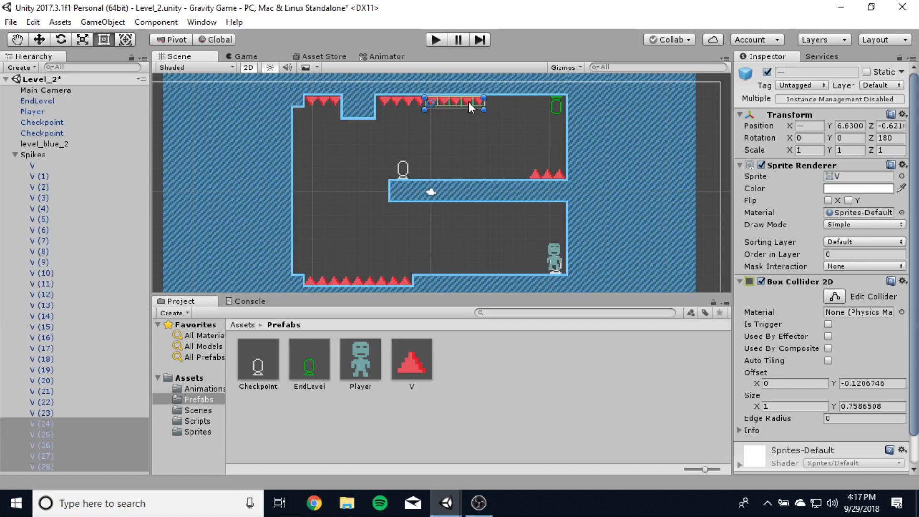
pyautogui.moveTo(468, 101); pyautogui.dragTo(507, 211)
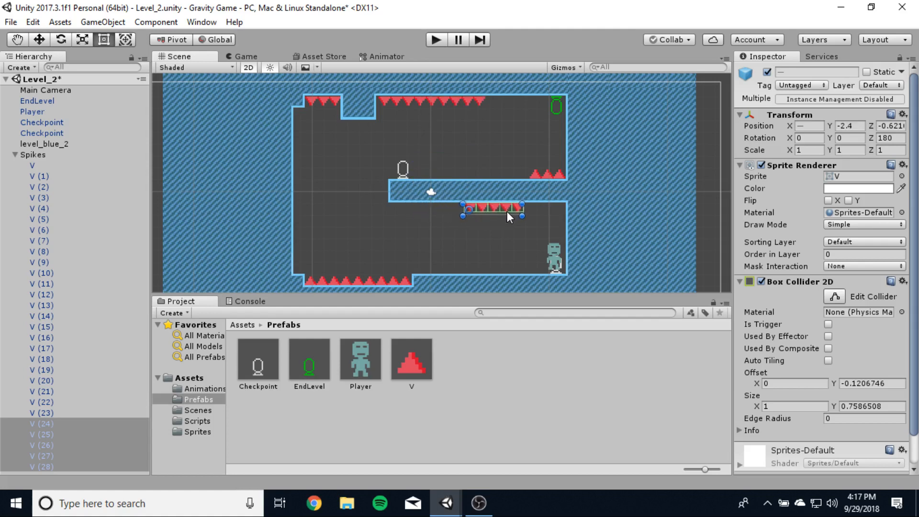
pyautogui.click(495, 244)
# - Playtest the level by flipping gravity across the floor pit onto the middle platform and walking up to its spikes, and stop the game
pyautogui.scroll(-2, 584, 196)
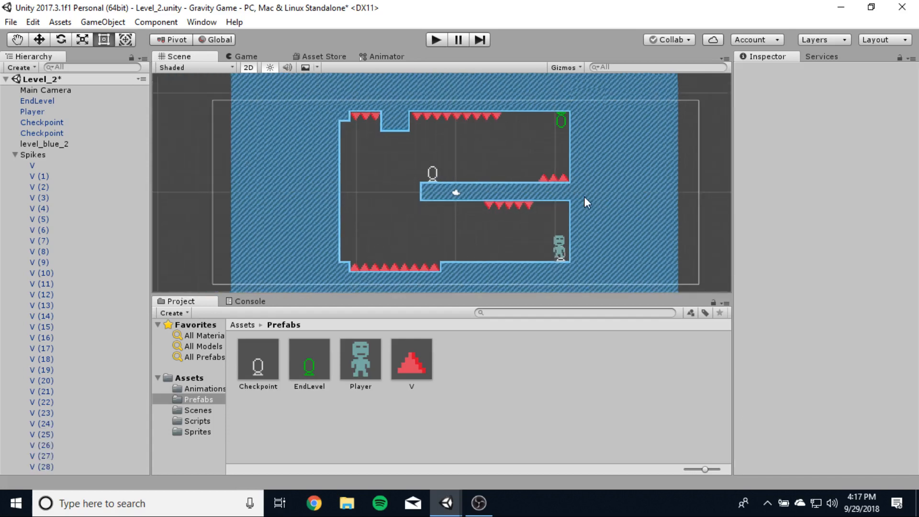
pyautogui.scroll(2, 581, 195)
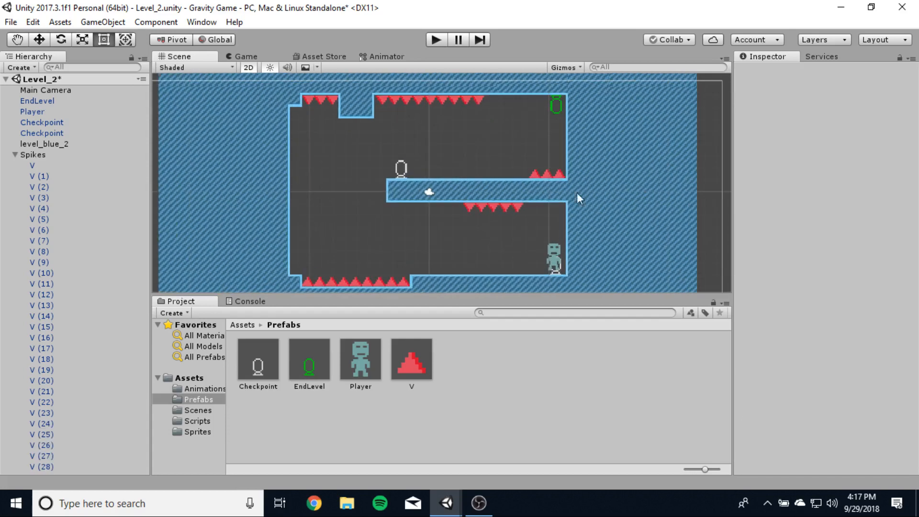
pyautogui.click(435, 40)
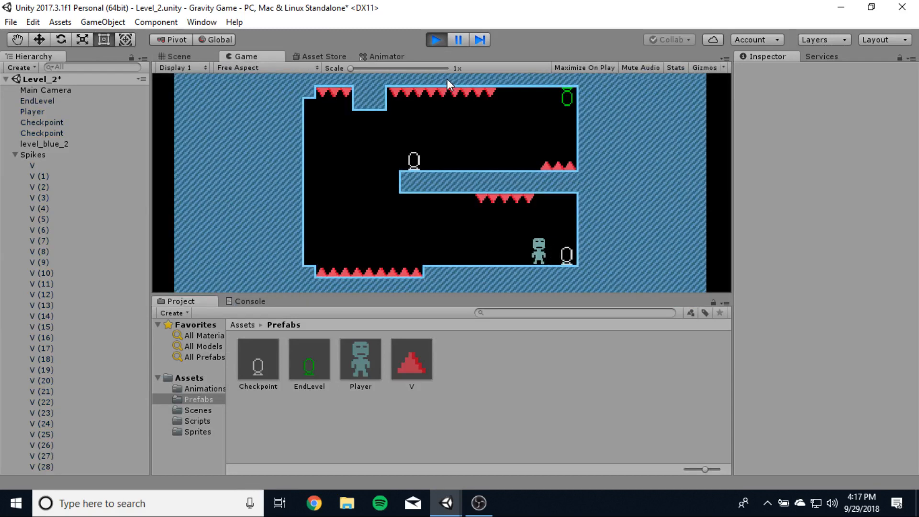
pyautogui.press('Left')
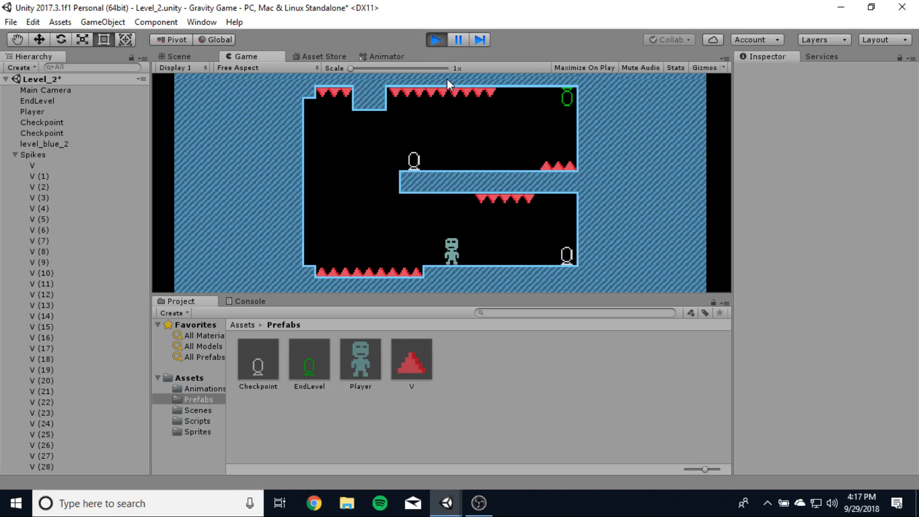
pyautogui.press('space')
pyautogui.press('Left')
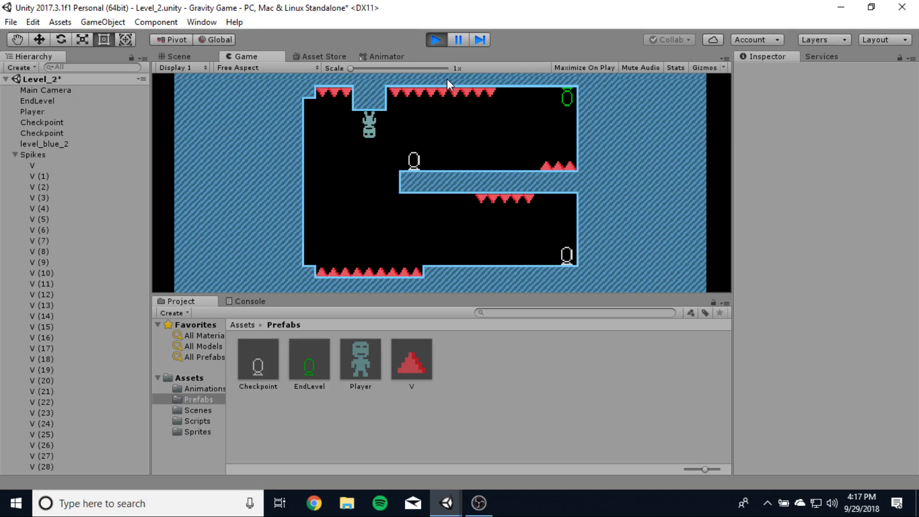
pyautogui.press('space')
pyautogui.press('Right')
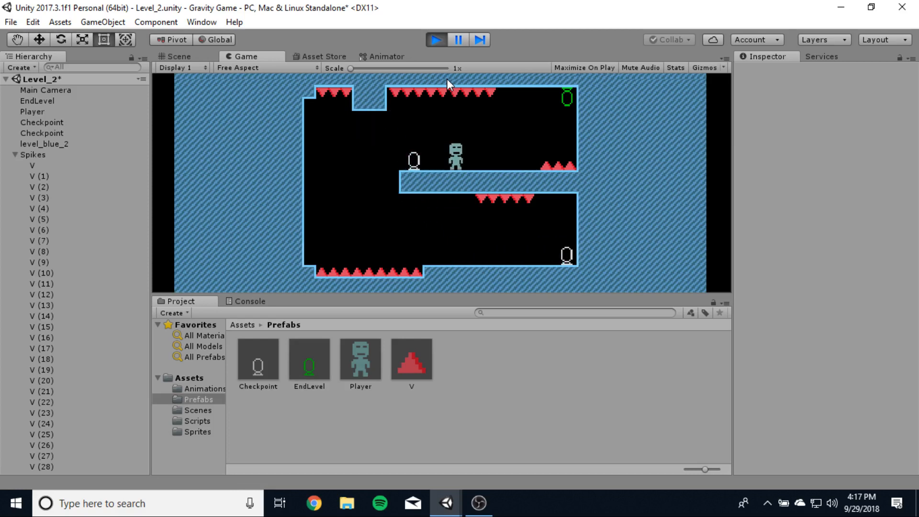
pyautogui.press('Left')
pyautogui.press('Right')
pyautogui.press('Left')
pyautogui.press('Right')
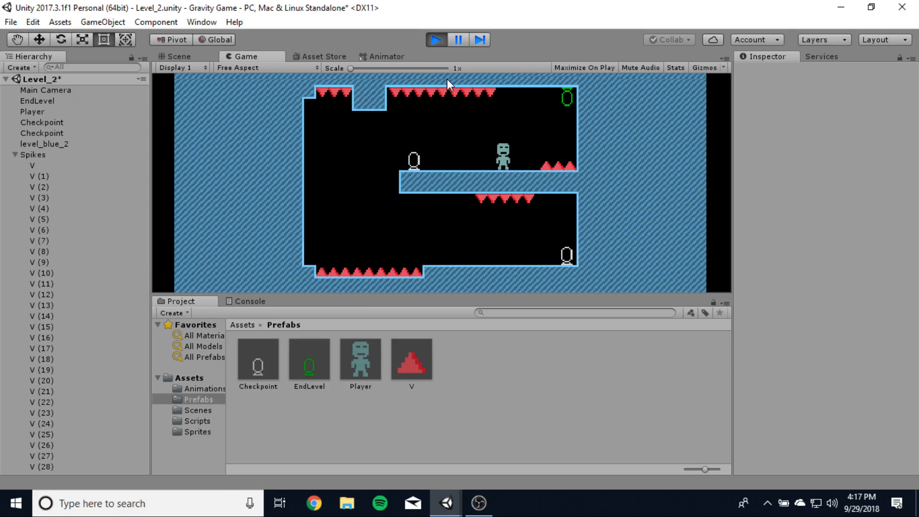
pyautogui.press('Left')
pyautogui.press('Right')
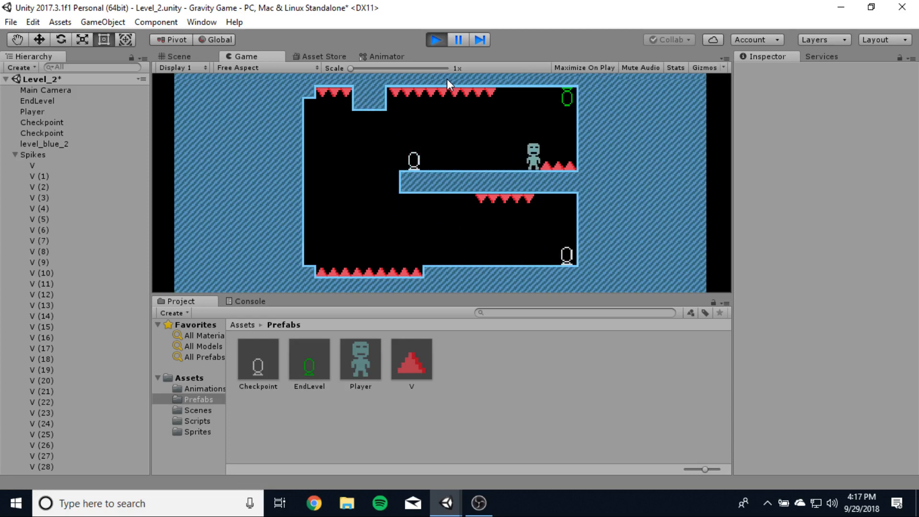
pyautogui.press('Left')
pyautogui.press('Right')
pyautogui.press('Left')
pyautogui.press('Right')
pyautogui.press('Left')
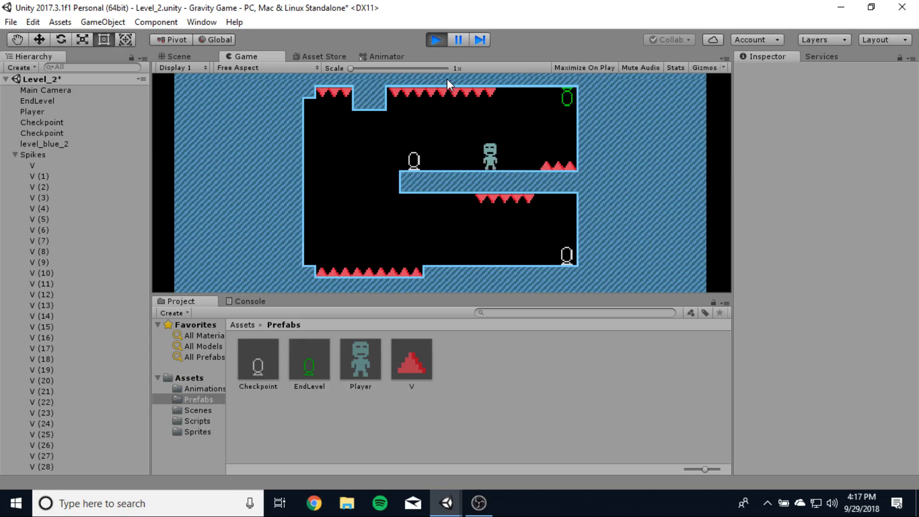
pyautogui.click(436, 40)
# - Select every spike in the Spikes group and rename them all to V
pyautogui.click(34, 166)
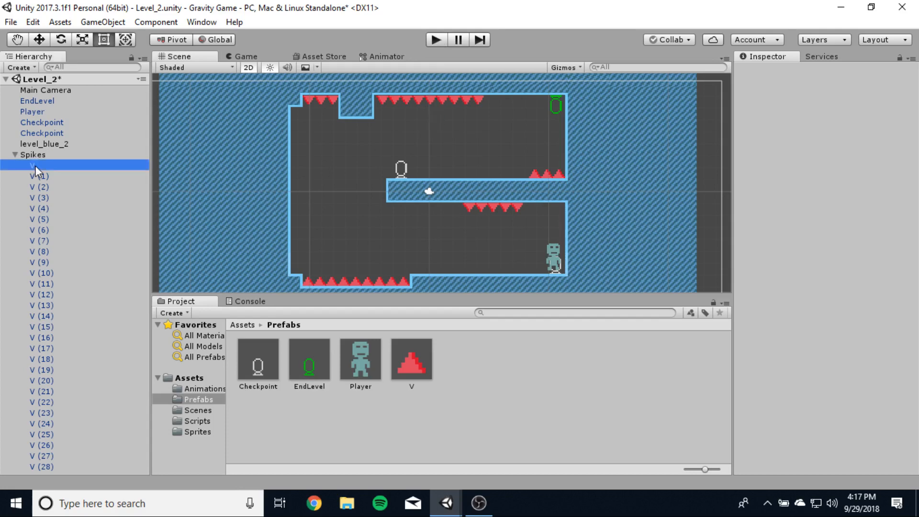
pyautogui.keyDown('shift'); pyautogui.click(56, 465); pyautogui.keyUp('shift')
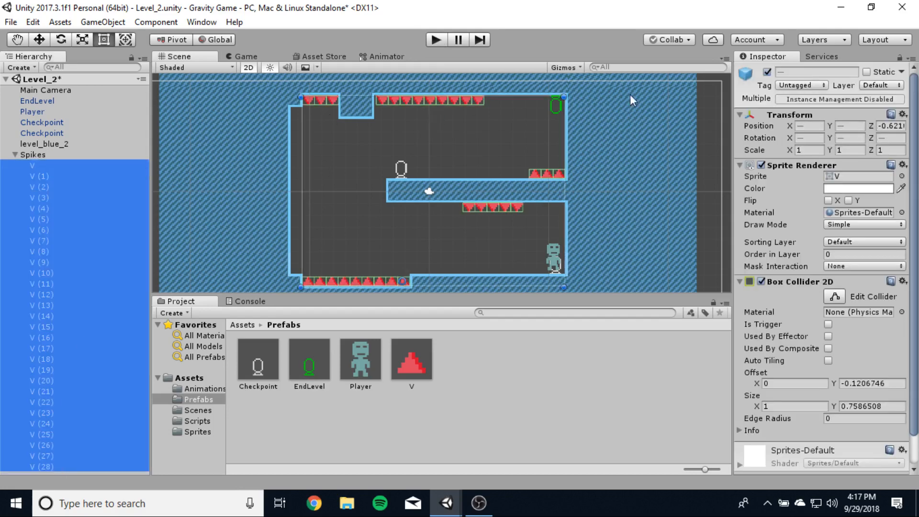
pyautogui.click(796, 71)
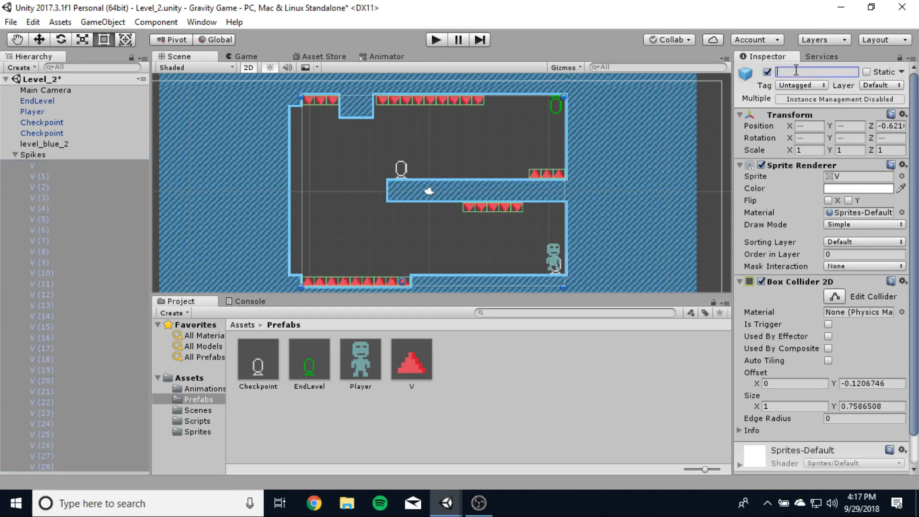
pyautogui.write('V')
pyautogui.press('Return')
# - Playtest Level_2 by flipping gravity over the floor pit and around the middle platform's open end to its checkpoint
pyautogui.click(436, 39)
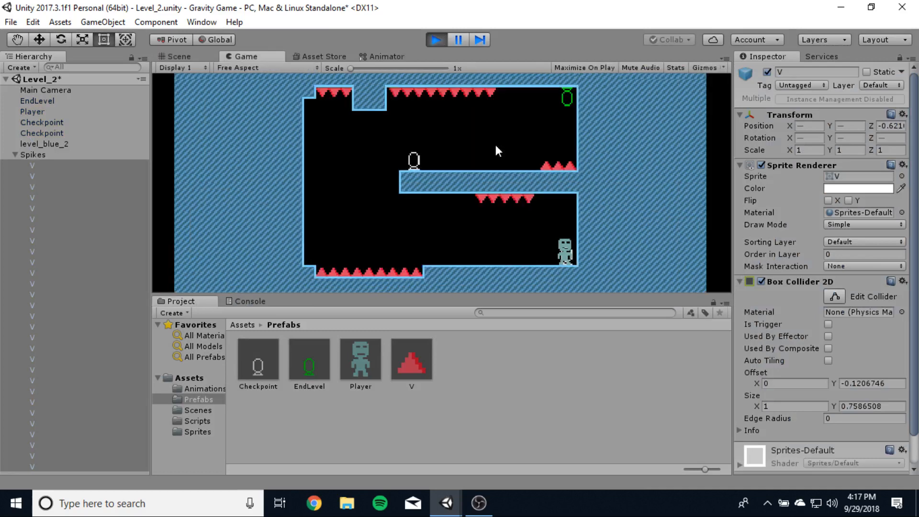
pyautogui.press('Left')
pyautogui.press('space')
pyautogui.press('Left')
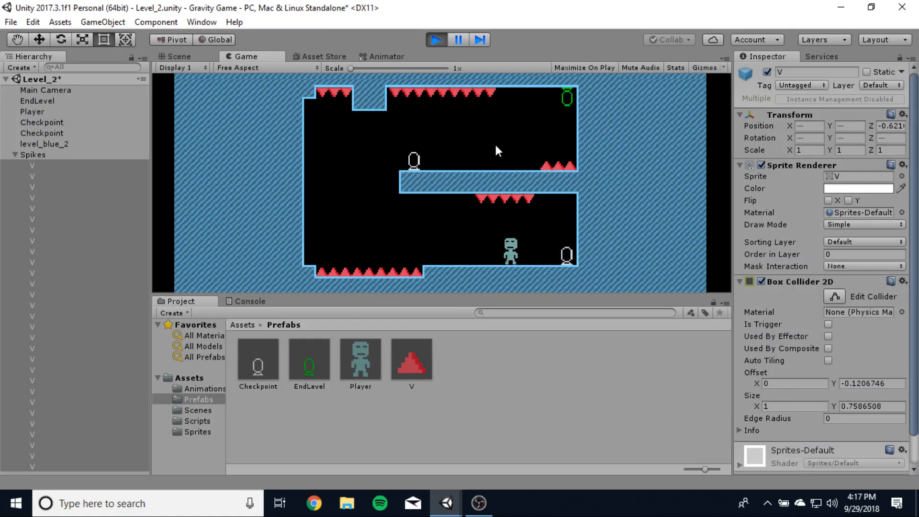
pyautogui.press('space')
pyautogui.press('Left')
pyautogui.press('Left')
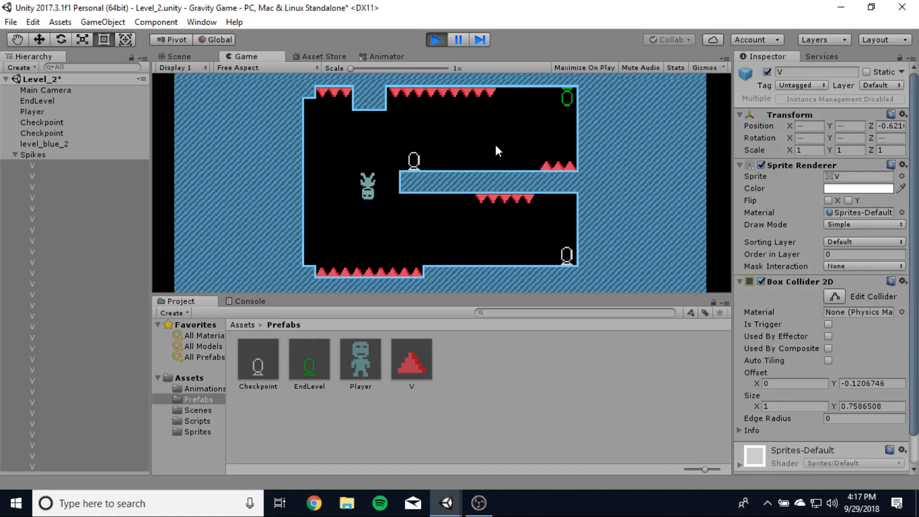
pyautogui.press('Left')
pyautogui.press('space')
pyautogui.press('Left')
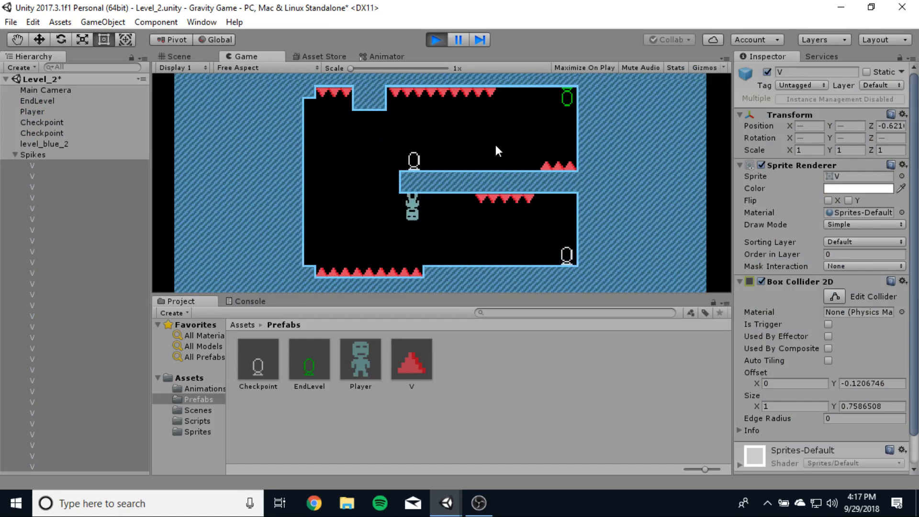
pyautogui.press('space')
pyautogui.press('Right')
pyautogui.press('Left')
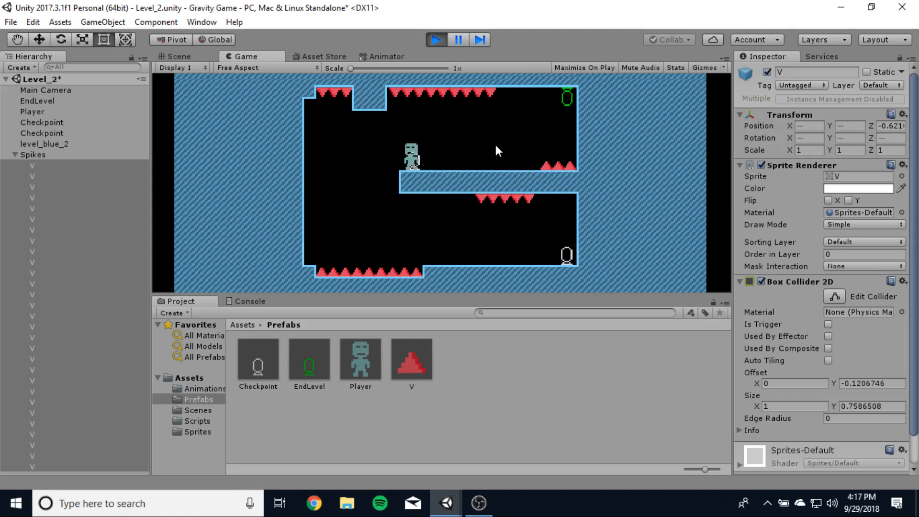
# - Continue the playtest by flipping gravity from the platform checkpoint to the ceiling and reaching the green level end, and stop the game
pyautogui.press('Right')
pyautogui.press('Left')
pyautogui.press('Right')
pyautogui.press('space')
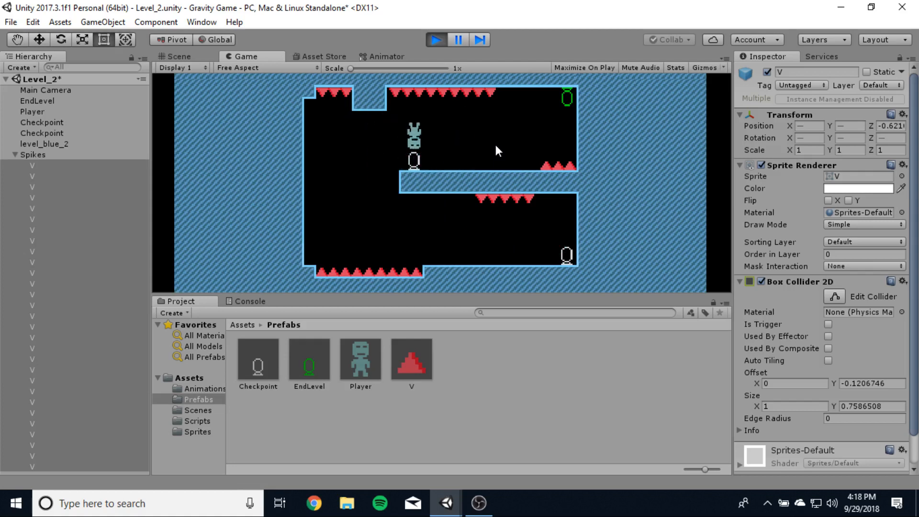
pyautogui.press('Right')
pyautogui.press('space')
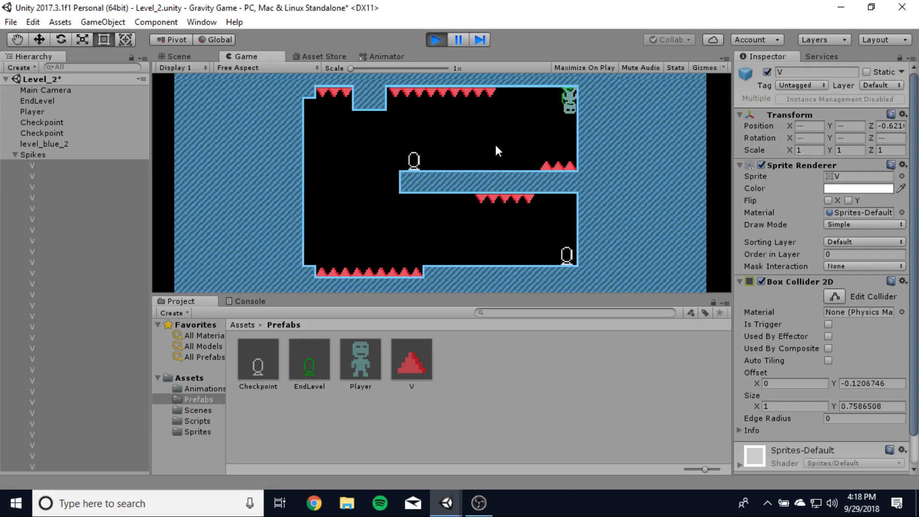
pyautogui.press('Left')
pyautogui.press('Right')
pyautogui.press('Left')
pyautogui.press('Right')
pyautogui.press('Left')
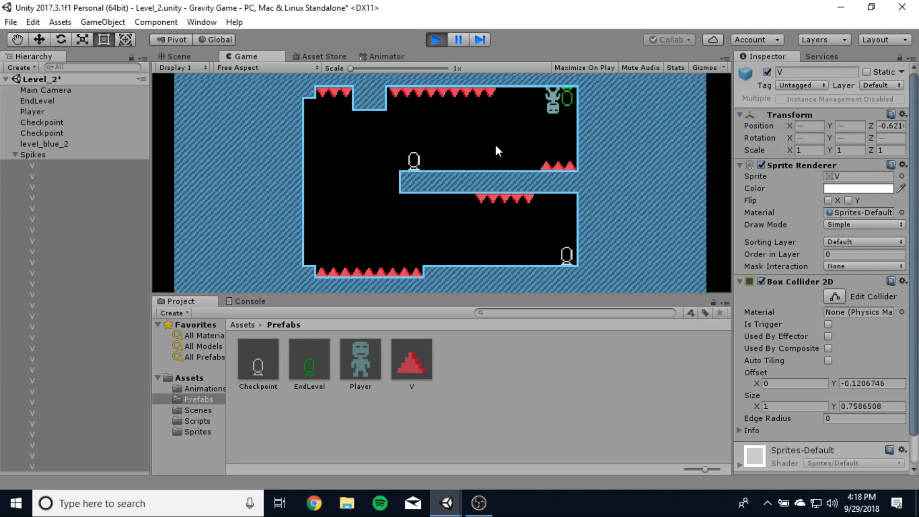
pyautogui.press('Right')
pyautogui.press('Left')
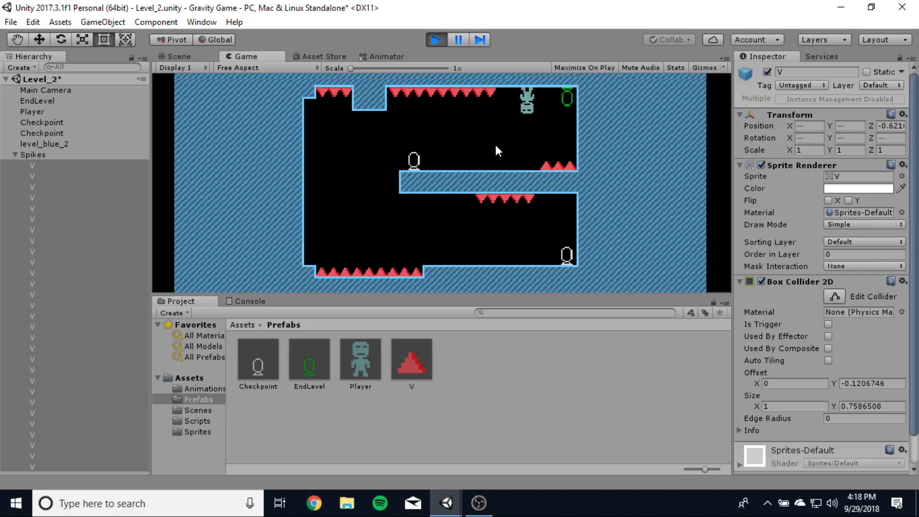
pyautogui.click(437, 39)
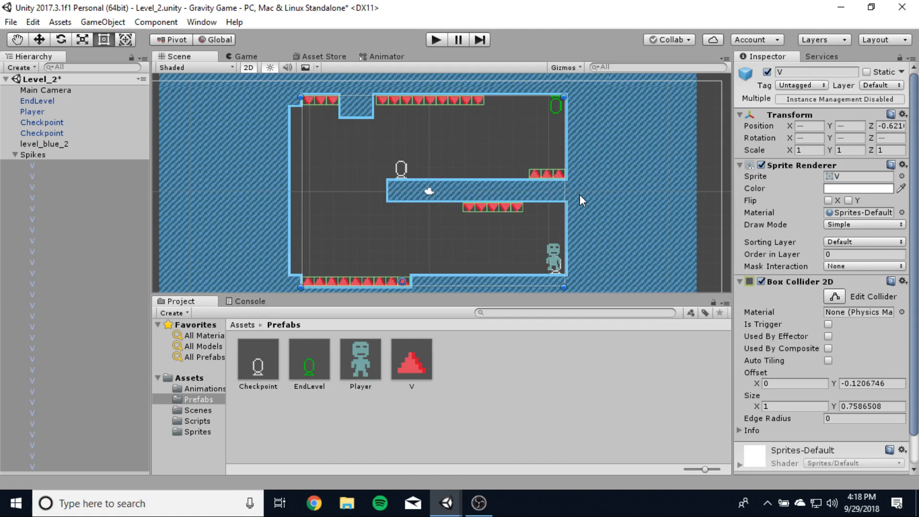
# - Save the Level_2 scene and the project, and clear the spike selection
pyautogui.click(11, 23)
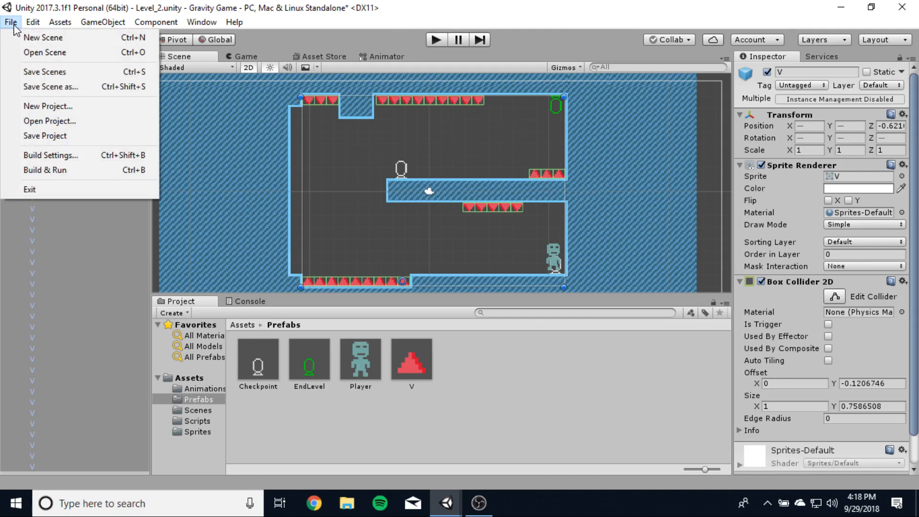
pyautogui.click(30, 73)
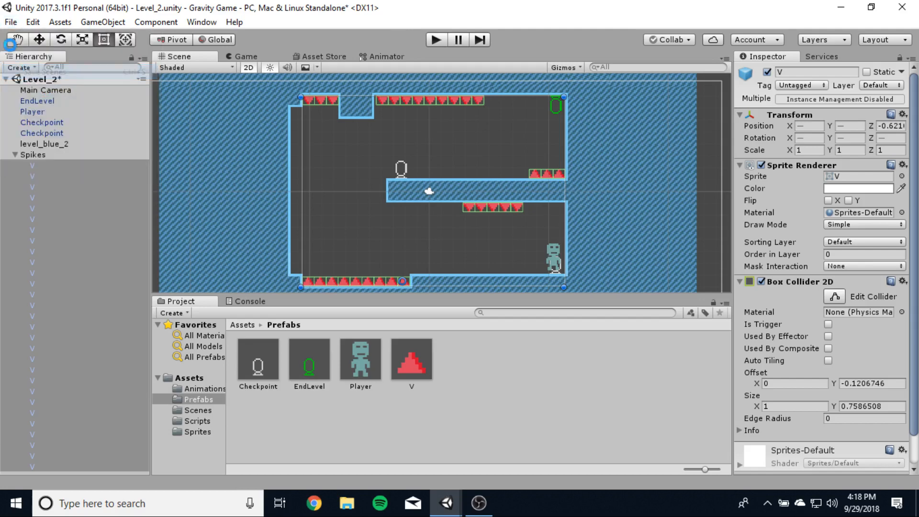
pyautogui.click(11, 22)
pyautogui.click(37, 137)
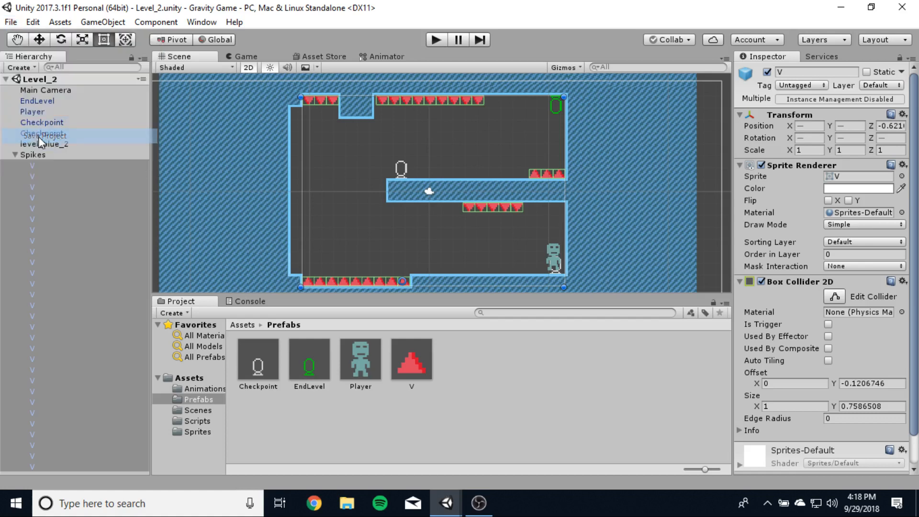
pyautogui.click(533, 417)
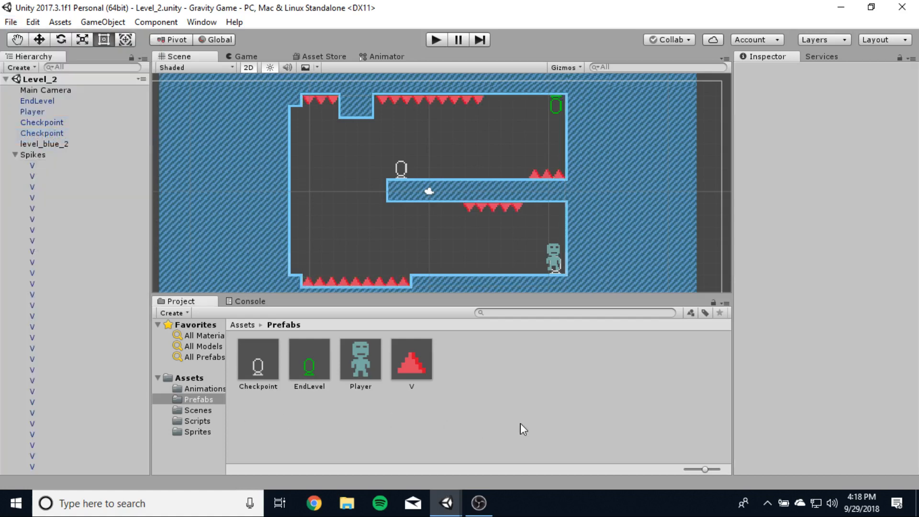
# - Open the Open scene from the Scenes folder and add it to the build's scene list
pyautogui.click(194, 412)
pyautogui.doubleClick(467, 367)
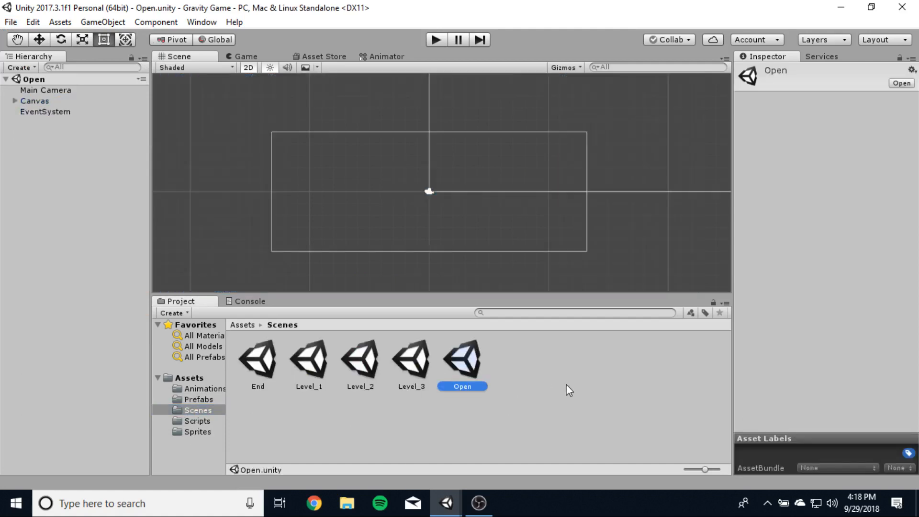
pyautogui.click(11, 23)
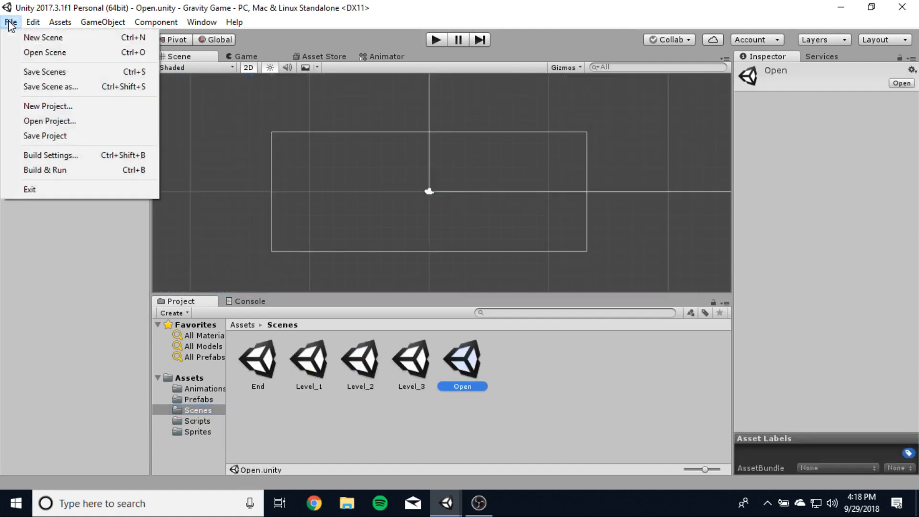
pyautogui.click(30, 154)
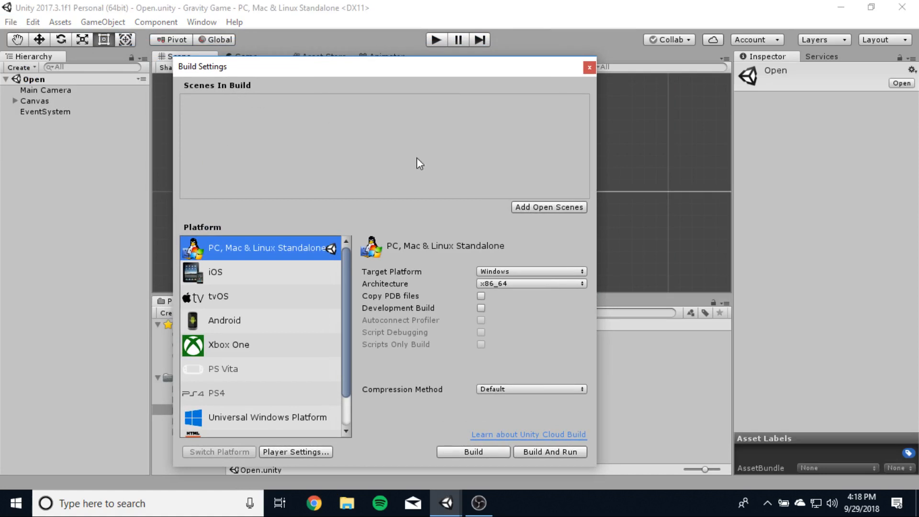
pyautogui.click(542, 208)
pyautogui.click(590, 68)
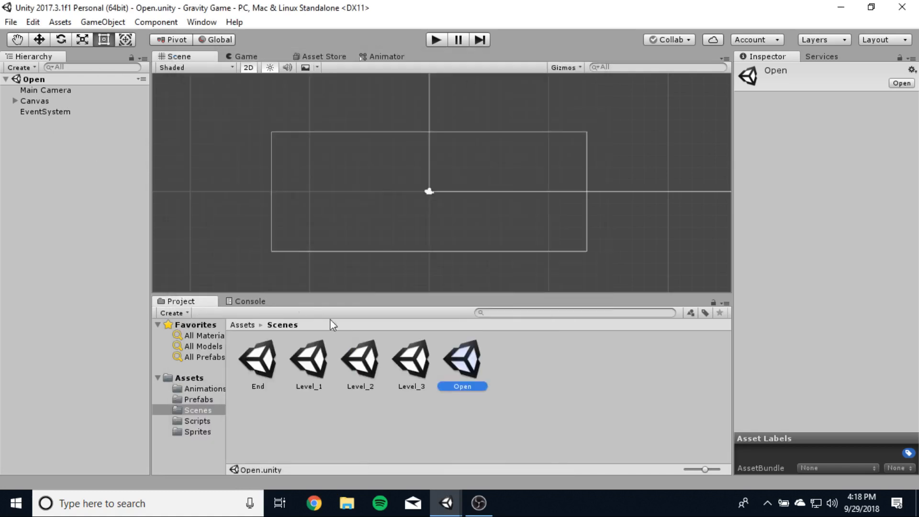
# - Open the Level_1 scene and add it to the build's scene list
pyautogui.doubleClick(302, 363)
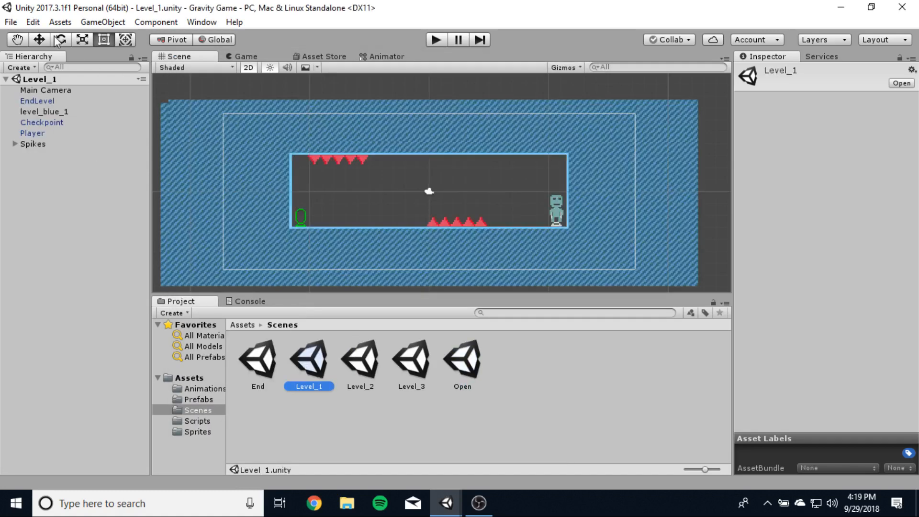
pyautogui.click(9, 23)
pyautogui.click(50, 156)
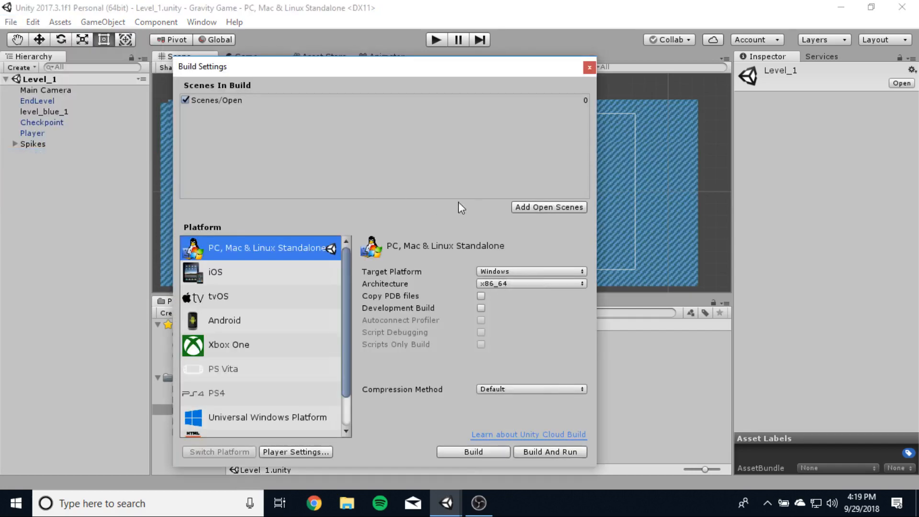
pyautogui.click(541, 210)
pyautogui.click(590, 68)
# - Open the Level_2 scene and add it to the build's scene list
pyautogui.doubleClick(361, 357)
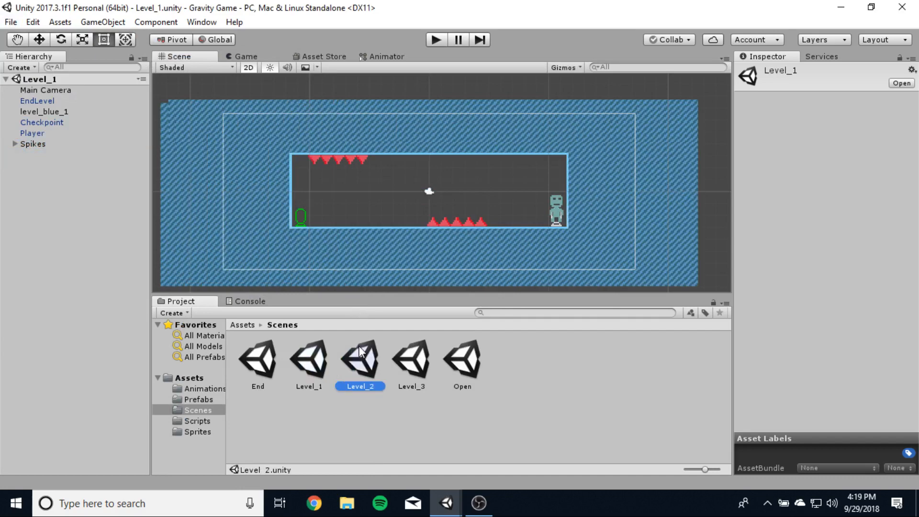
pyautogui.click(10, 22)
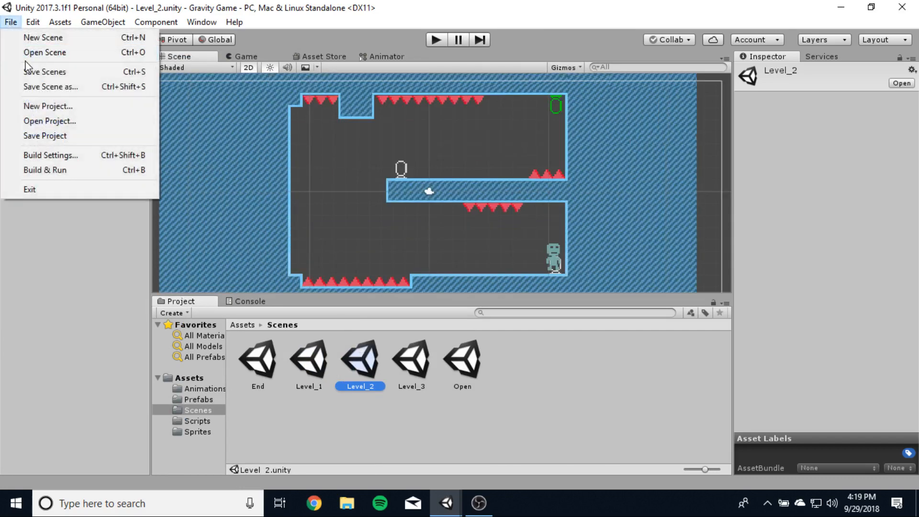
pyautogui.click(53, 155)
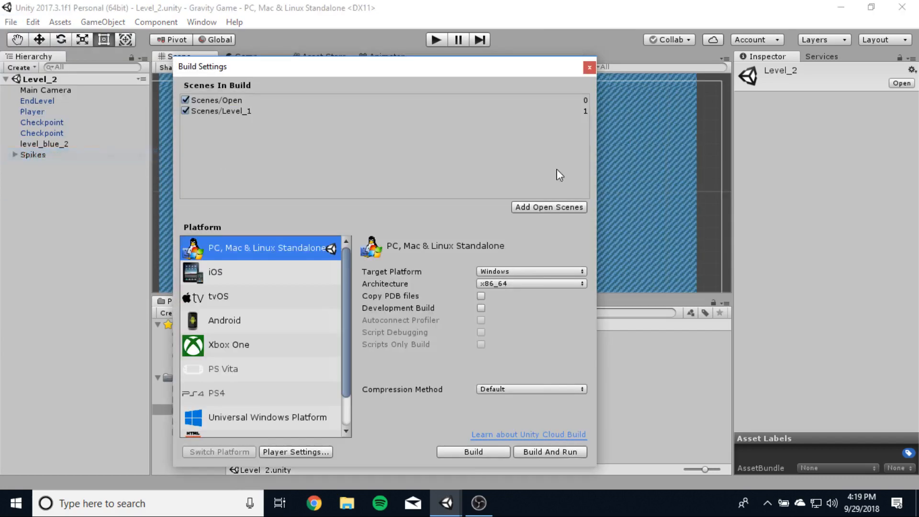
pyautogui.click(563, 208)
pyautogui.click(589, 68)
# - Open the End scene and add it to the build as the last scene
pyautogui.doubleClick(257, 360)
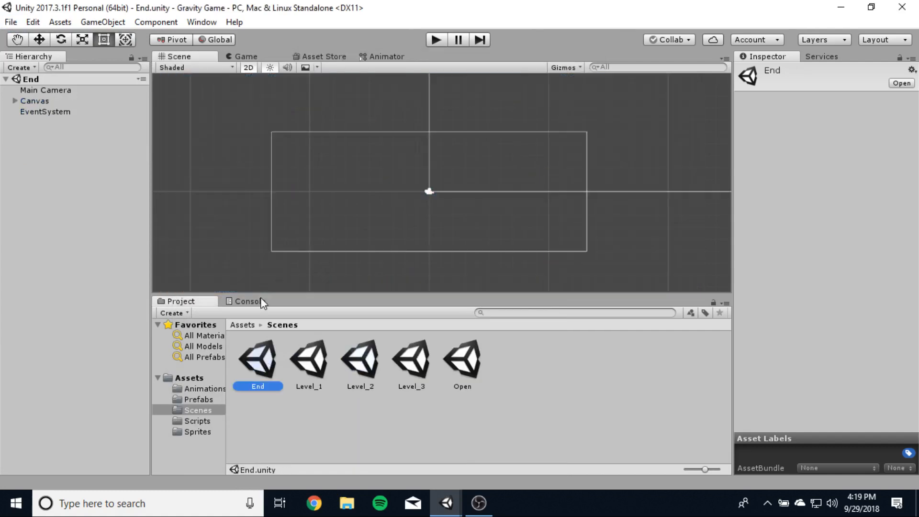
pyautogui.click(11, 22)
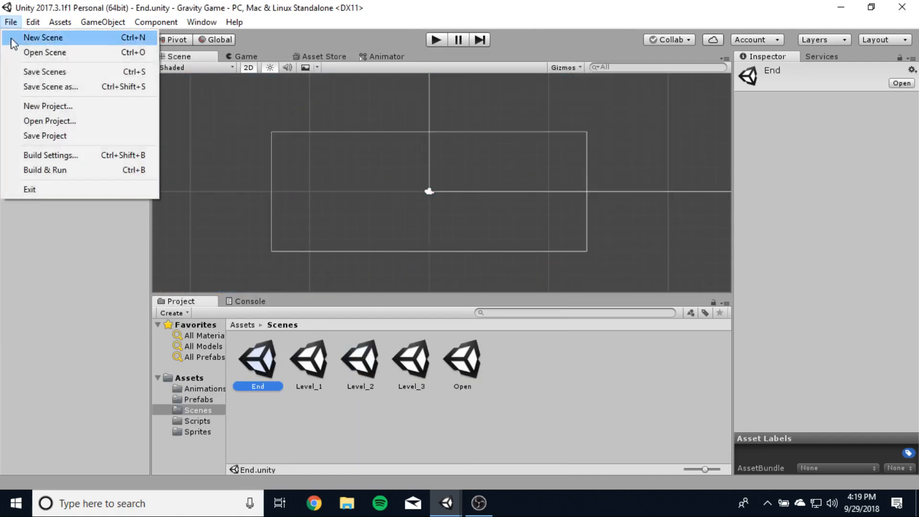
pyautogui.click(35, 157)
pyautogui.click(539, 208)
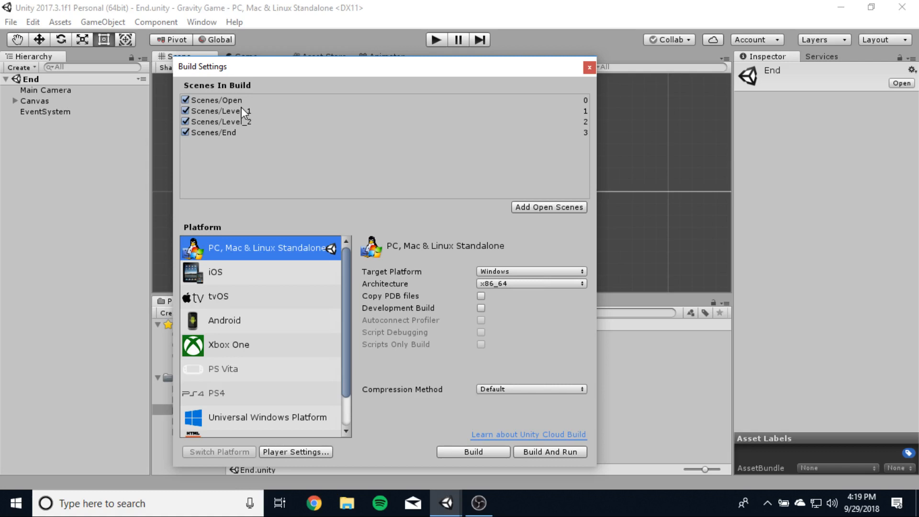
# - Open the player settings, widen the Inspector and set the game's default icon to the V spike texture
pyautogui.moveTo(359, 69); pyautogui.dragTo(296, 48)
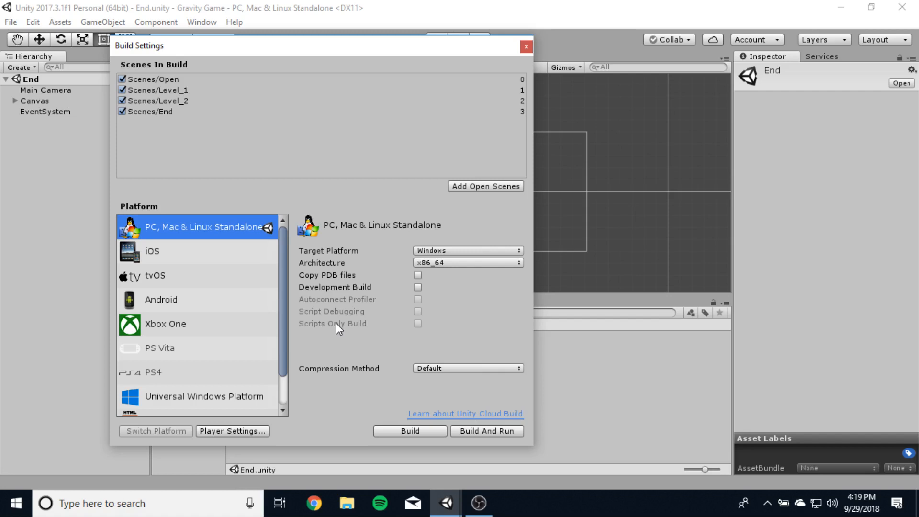
pyautogui.click(243, 432)
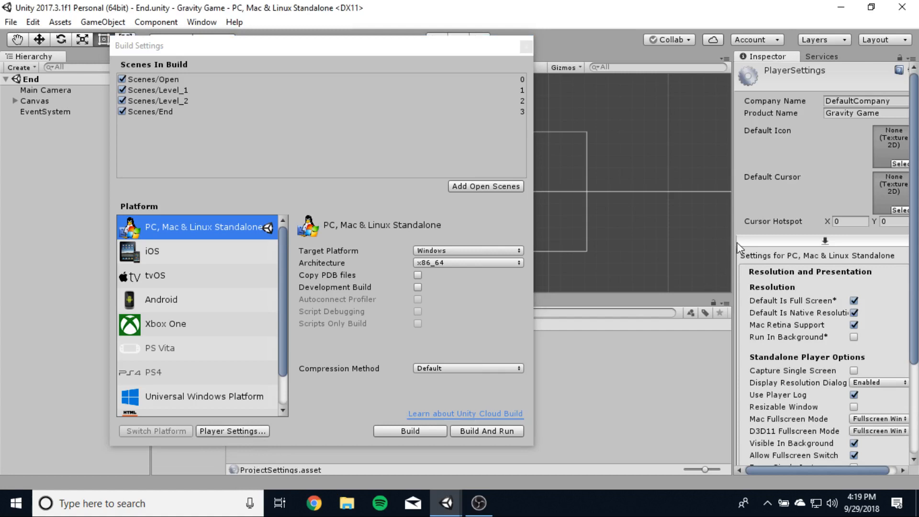
pyautogui.moveTo(733, 243); pyautogui.dragTo(686, 243)
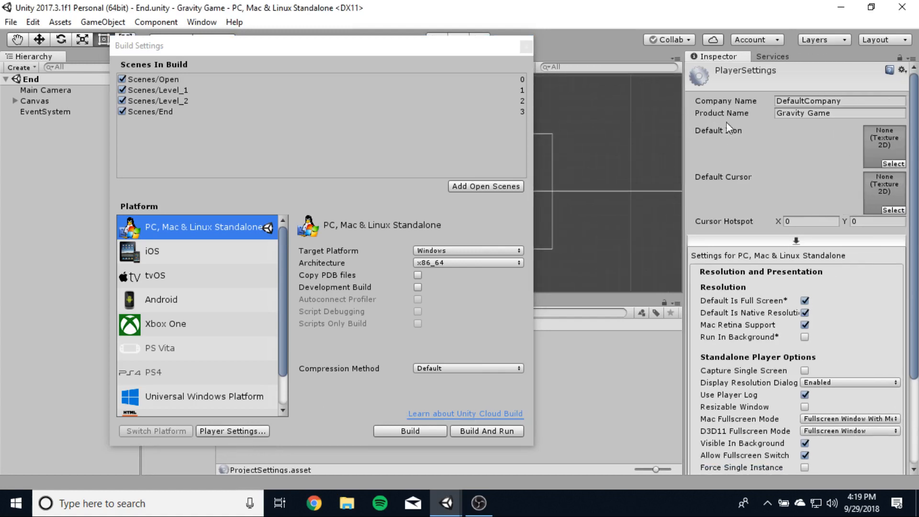
pyautogui.click(881, 162)
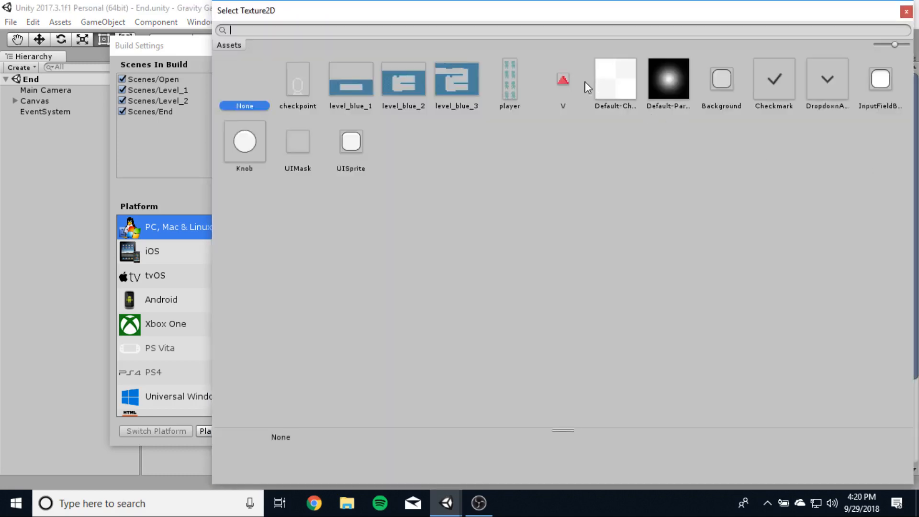
pyautogui.click(566, 82)
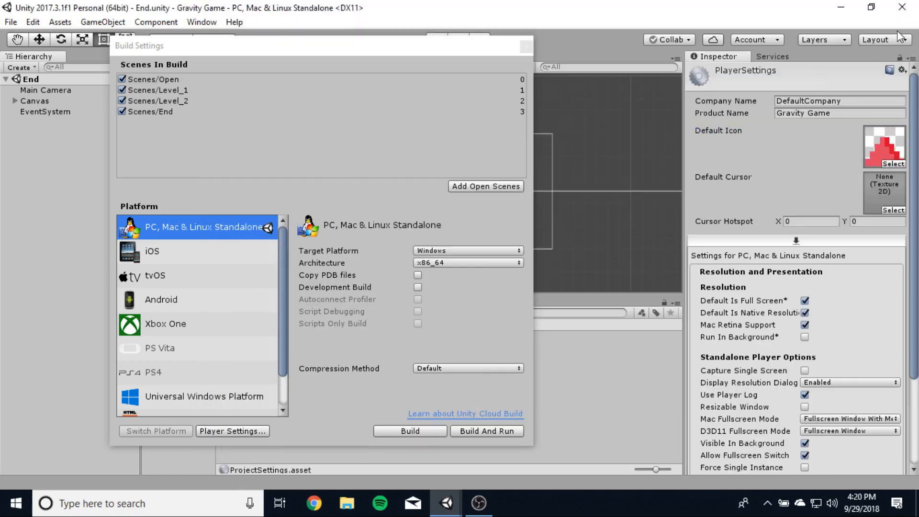
pyautogui.click(906, 10)
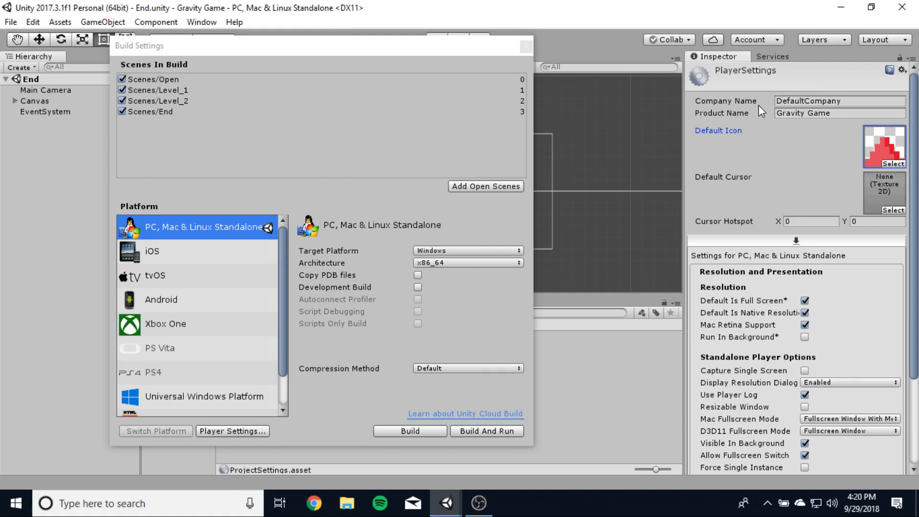
# - Set the standalone player's Display Resolution Dialog option to Disabled
pyautogui.scroll(-3, 768, 183)
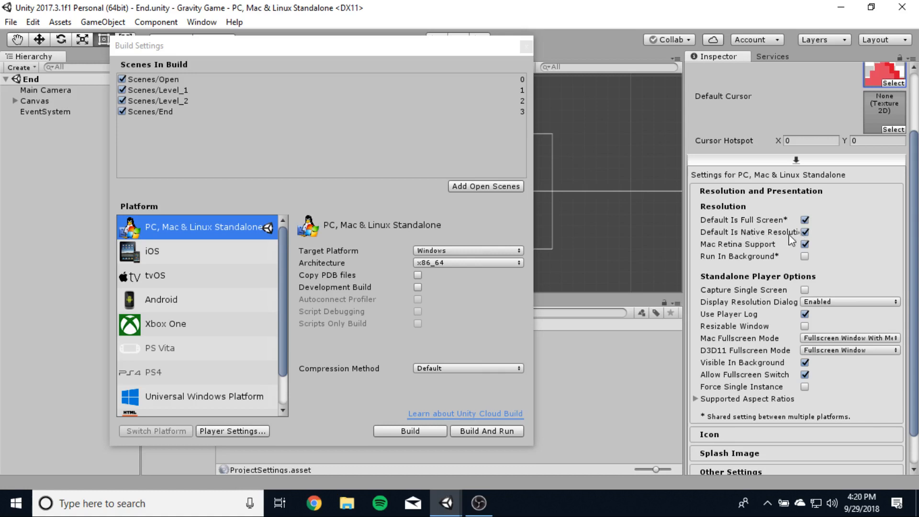
pyautogui.scroll(-2, 749, 292)
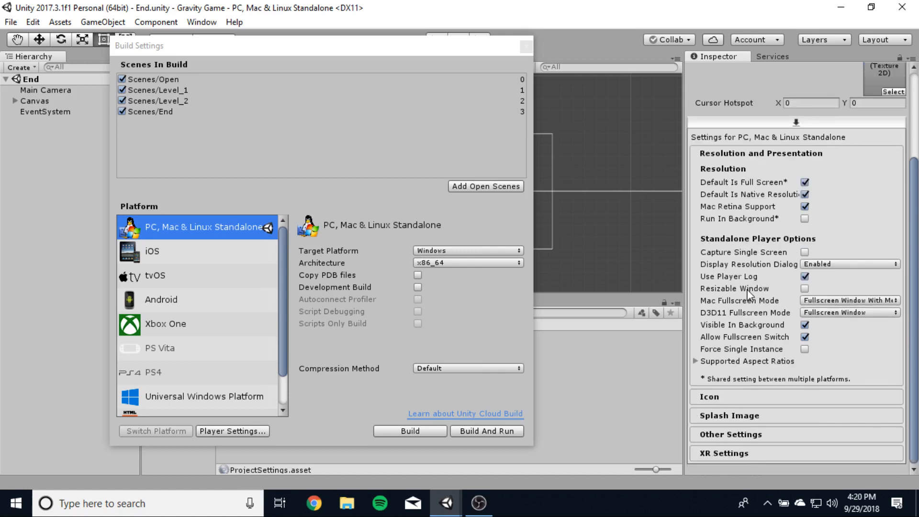
pyautogui.click(822, 264)
pyautogui.click(822, 278)
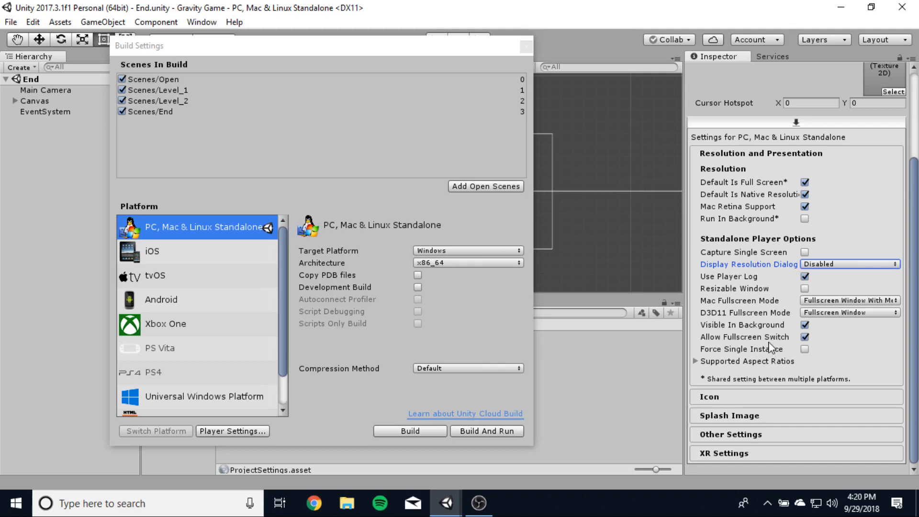
# - Set the company name in the player settings to Mr. Storm Games
pyautogui.scroll(5, 771, 346)
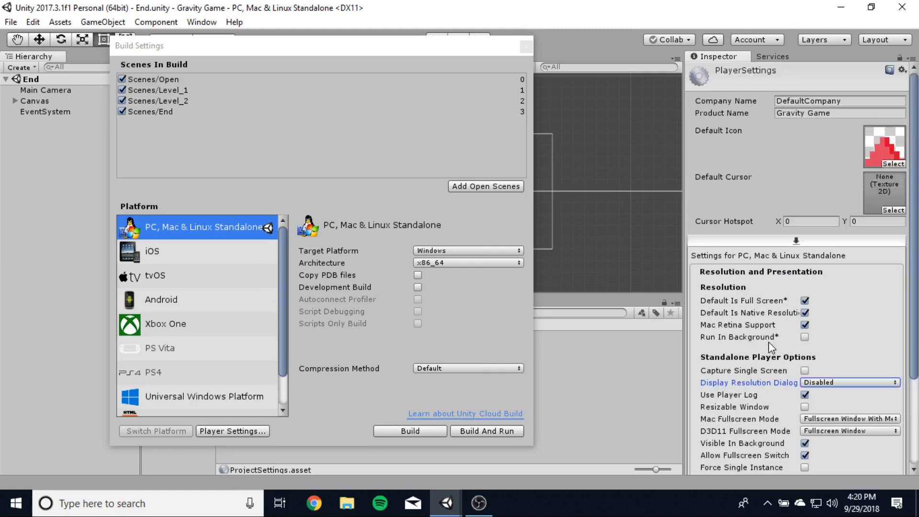
pyautogui.scroll(-3, 771, 346)
pyautogui.scroll(3, 771, 346)
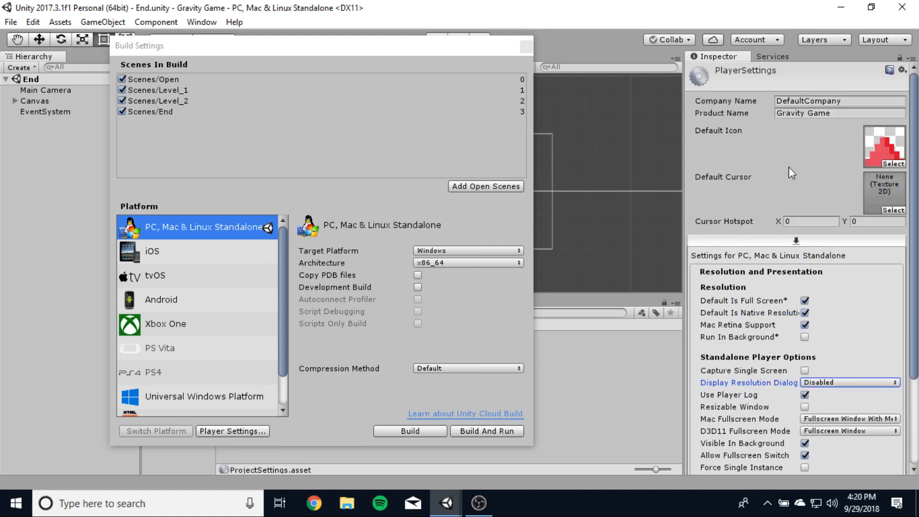
pyautogui.click(846, 101)
pyautogui.write('M')
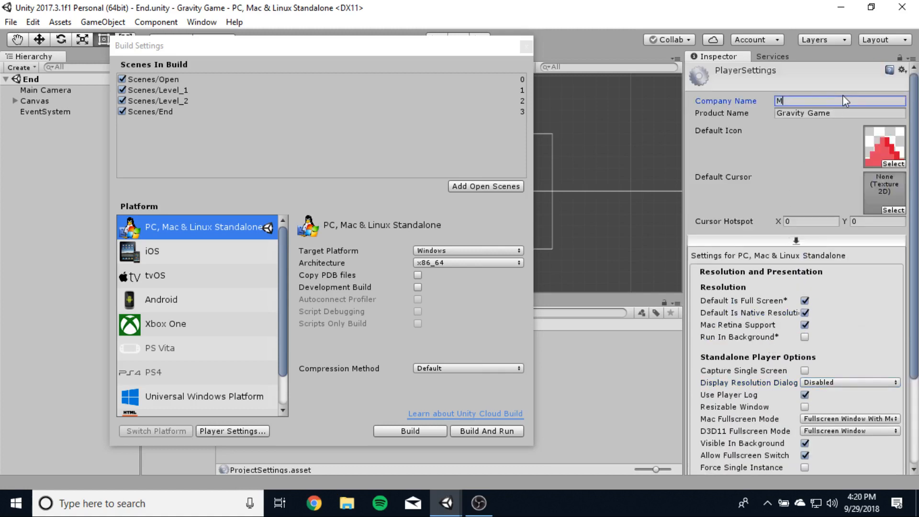
pyautogui.write('r. Storm Games')
pyautogui.scroll(-3, 775, 145)
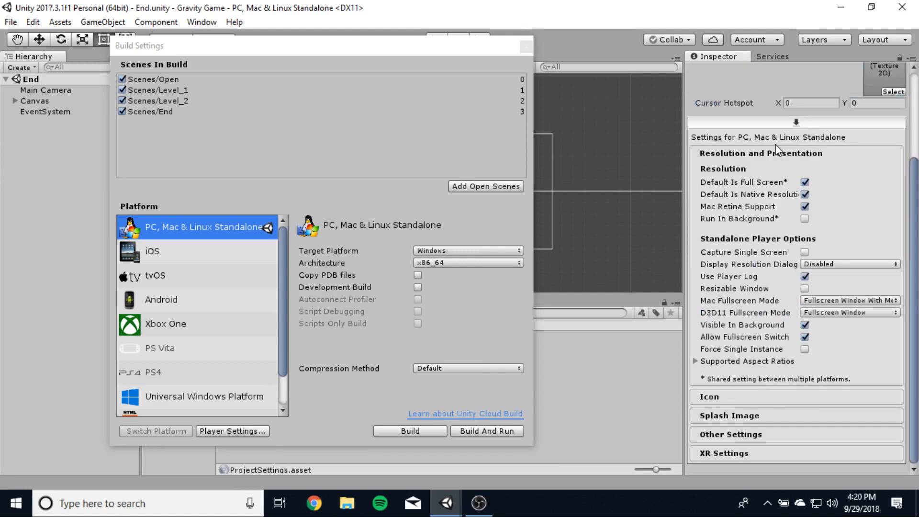
# - Build and run the game for Windows, saving the executable as Gravity Game in the project folder
pyautogui.click(481, 429)
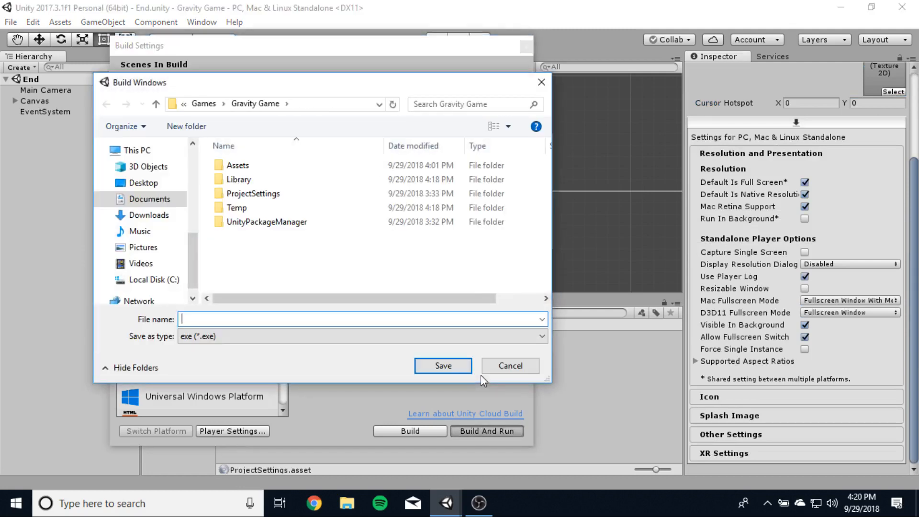
pyautogui.write('Gravity Game')
pyautogui.press('Return')
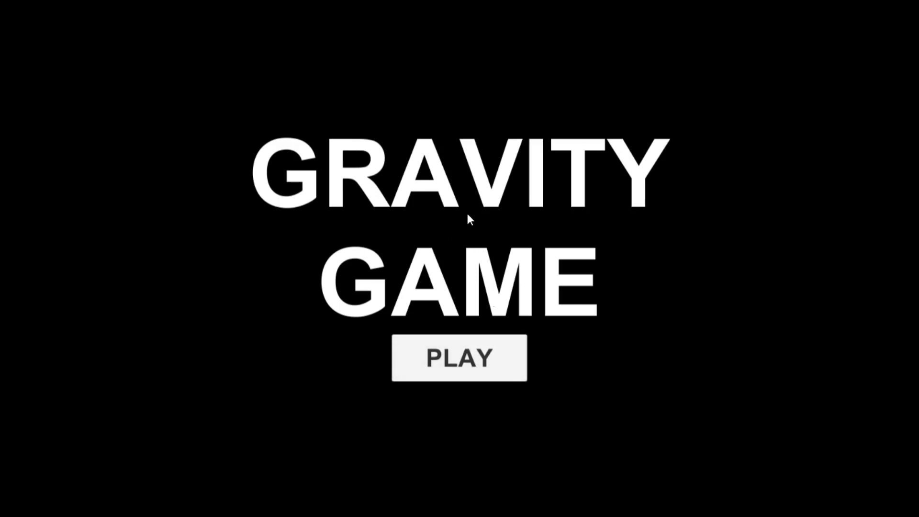
# - Start play in the built game and test moving the character back and forth near the first level's white portal
pyautogui.click(502, 364)
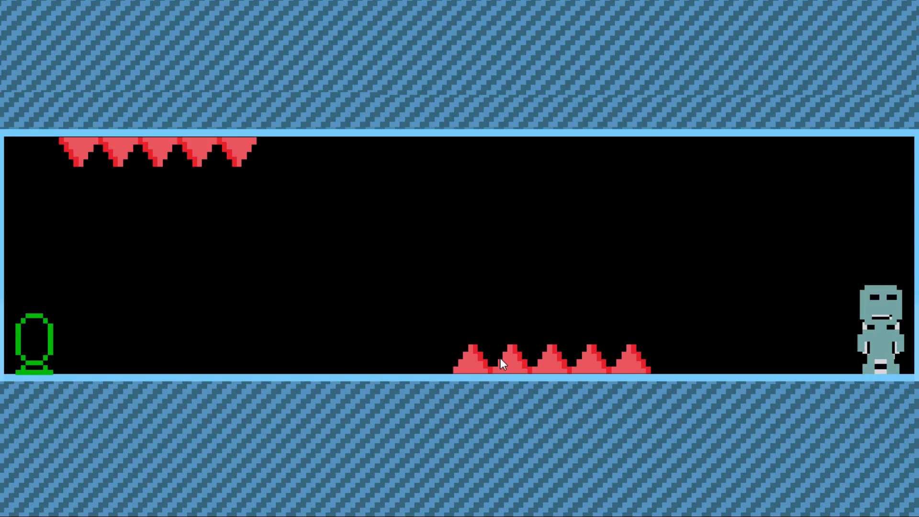
pyautogui.press('Left')
pyautogui.press('Right')
pyautogui.press('Left')
pyautogui.press('Right')
pyautogui.press('Left')
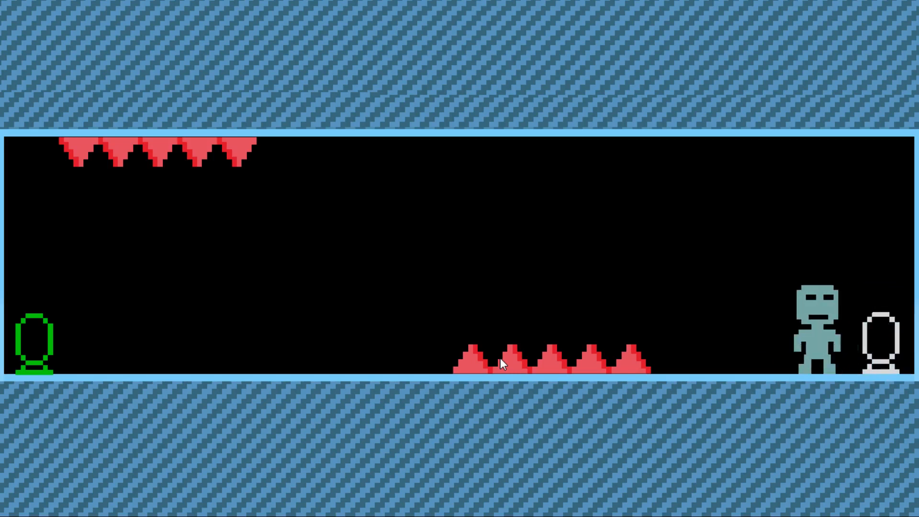
# - Play through the first level, switching gravity to get past the floor and ceiling spikes to the green portal
pyautogui.press('Left')
pyautogui.press('space')
pyautogui.press('Left')
pyautogui.press('space')
pyautogui.press('Left')
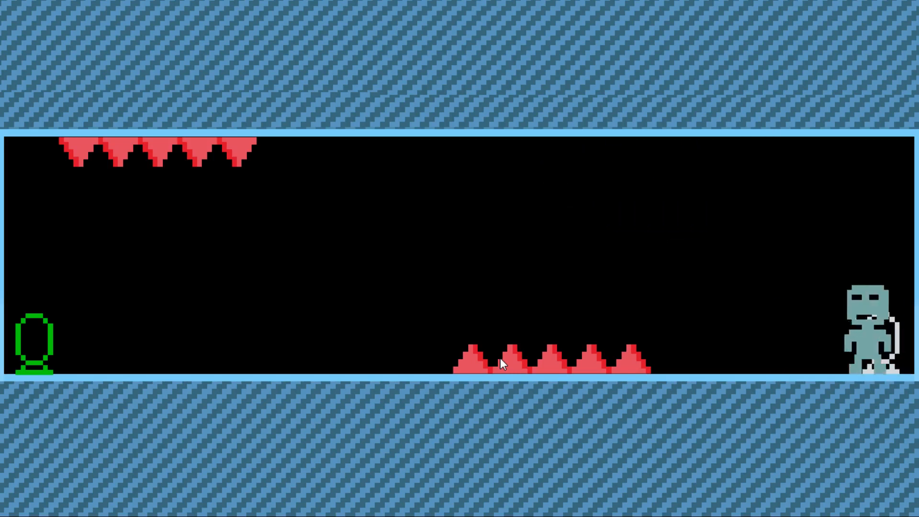
pyautogui.press('space')
pyautogui.press('Left')
pyautogui.press('space')
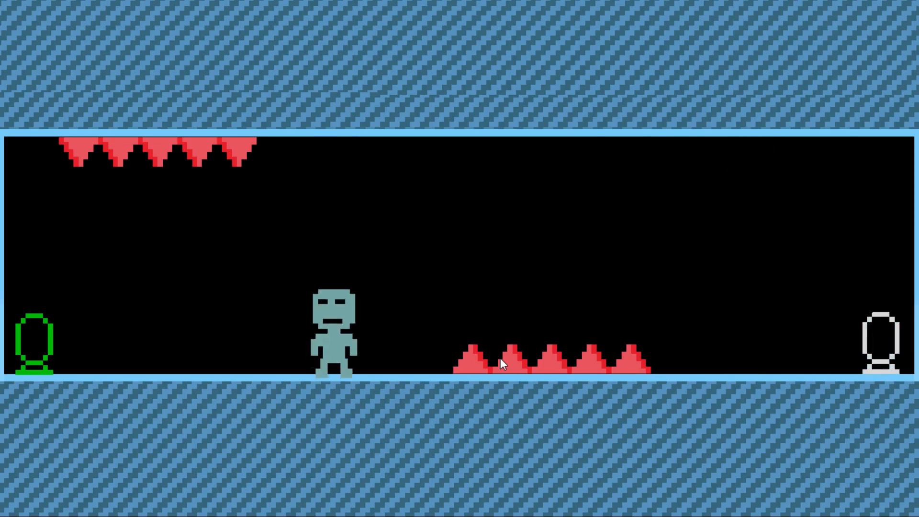
pyautogui.press('Left')
pyautogui.press('Left')
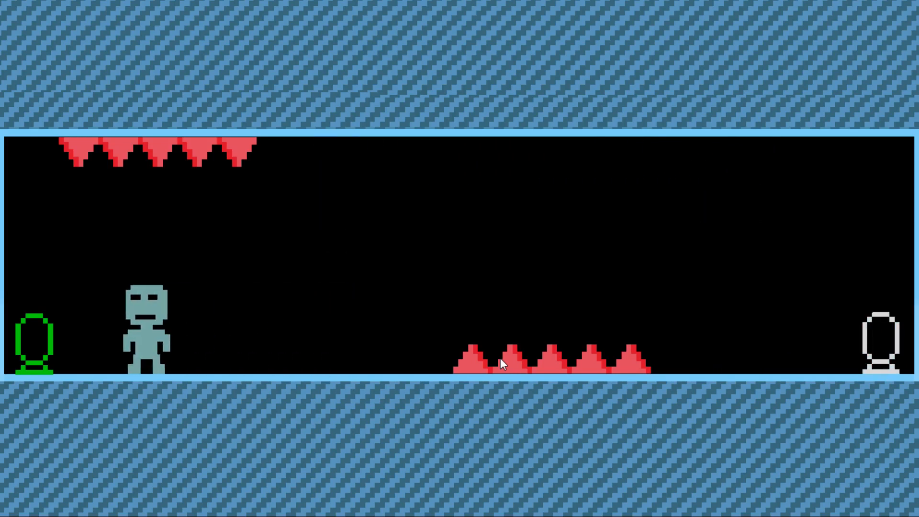
pyautogui.press('Left')
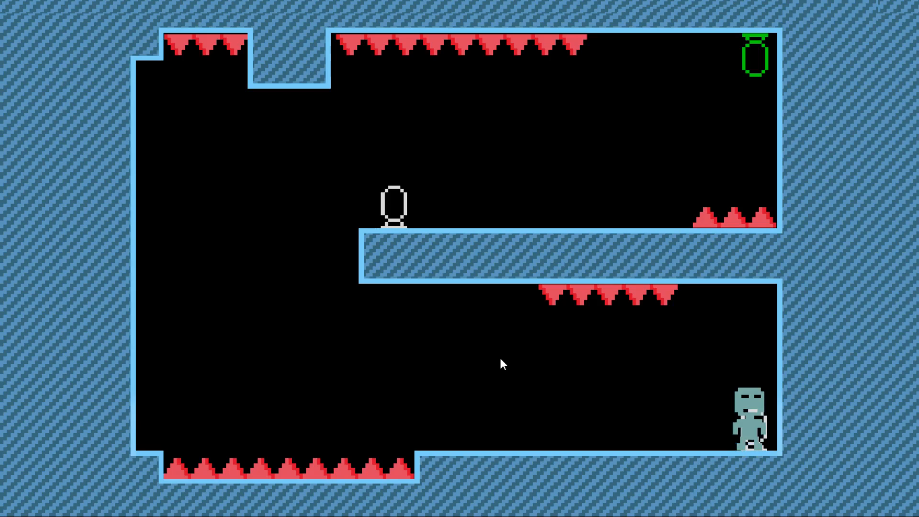
# - Cross the second level's lower corridor and spike pit by switching gravity, landing on the middle platform with the white portal
pyautogui.press('Left')
pyautogui.press('space')
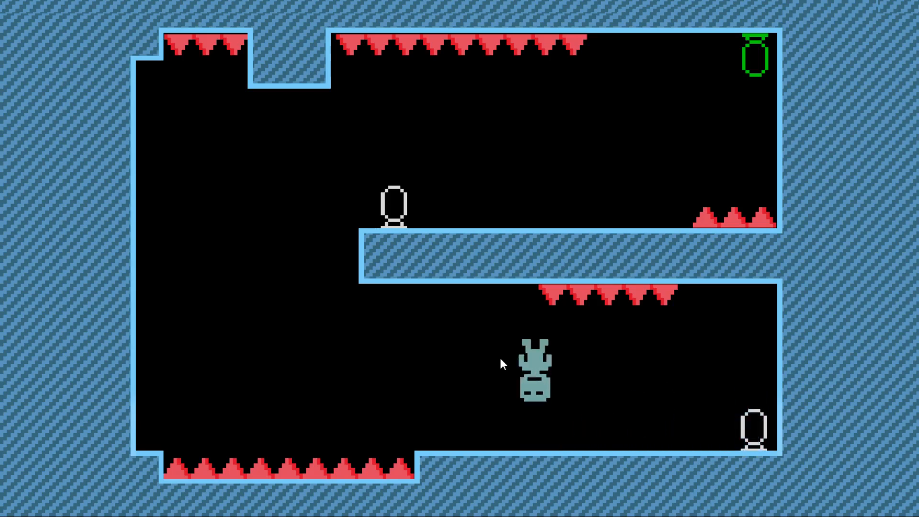
pyautogui.press('Left')
pyautogui.press('space')
pyautogui.press('Left')
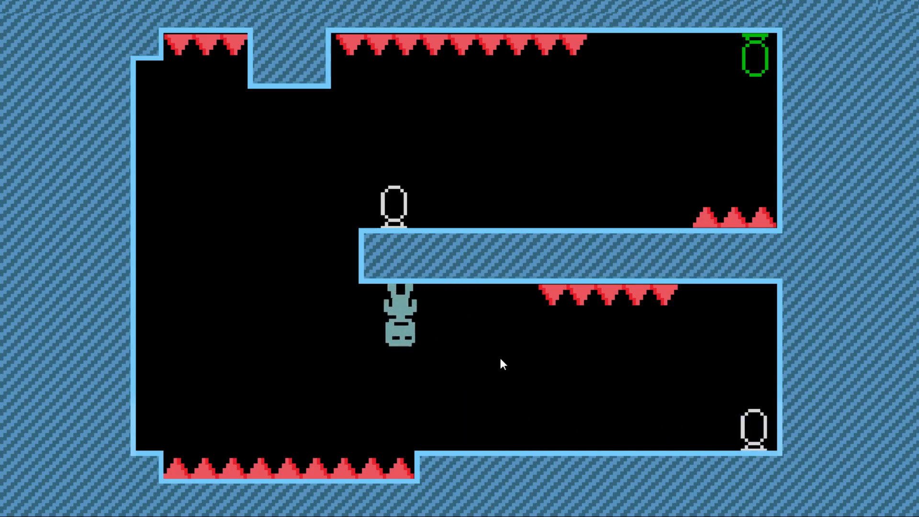
pyautogui.press('space')
pyautogui.press('Right')
pyautogui.press('Left')
pyautogui.press('Right')
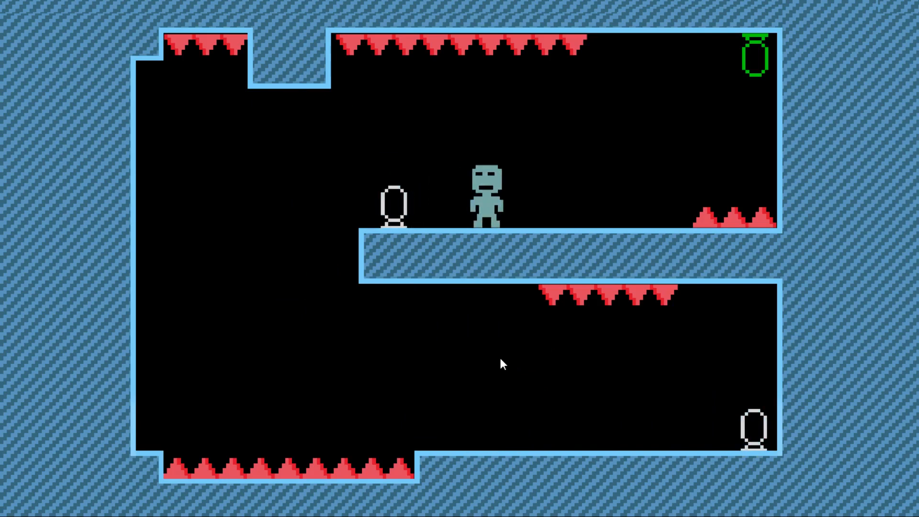
# - Switch gravity past the upper corridor's spikes to the green portal and quit the game from the end screen
pyautogui.press('Left')
pyautogui.press('Right')
pyautogui.press('Right')
pyautogui.press('space')
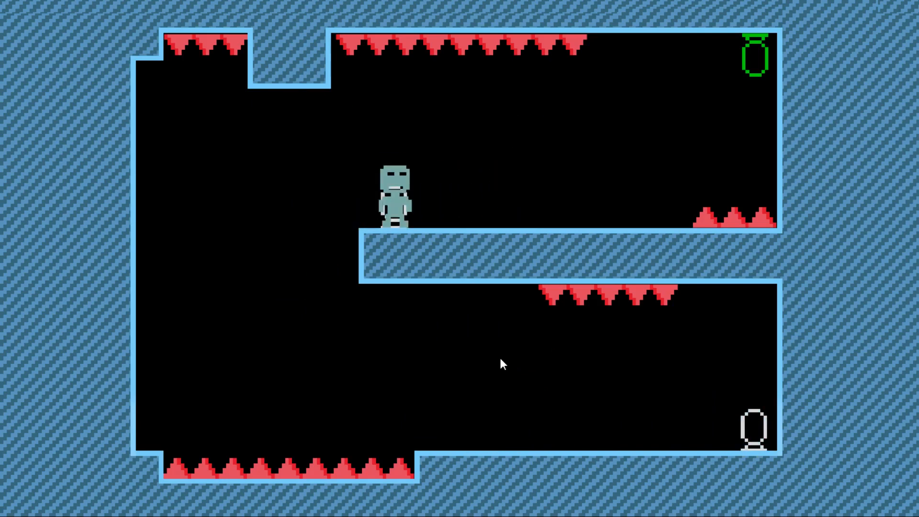
pyautogui.press('Right')
pyautogui.press('Right')
pyautogui.press('space')
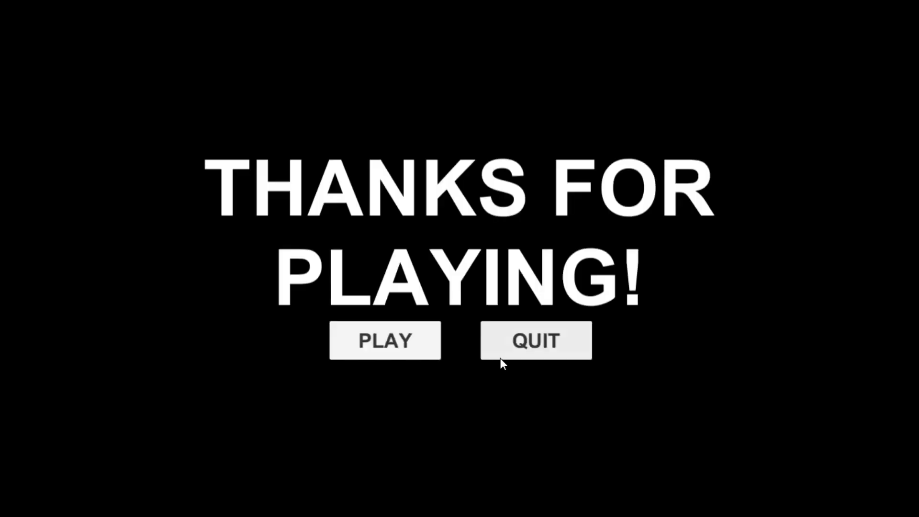
pyautogui.click(564, 349)
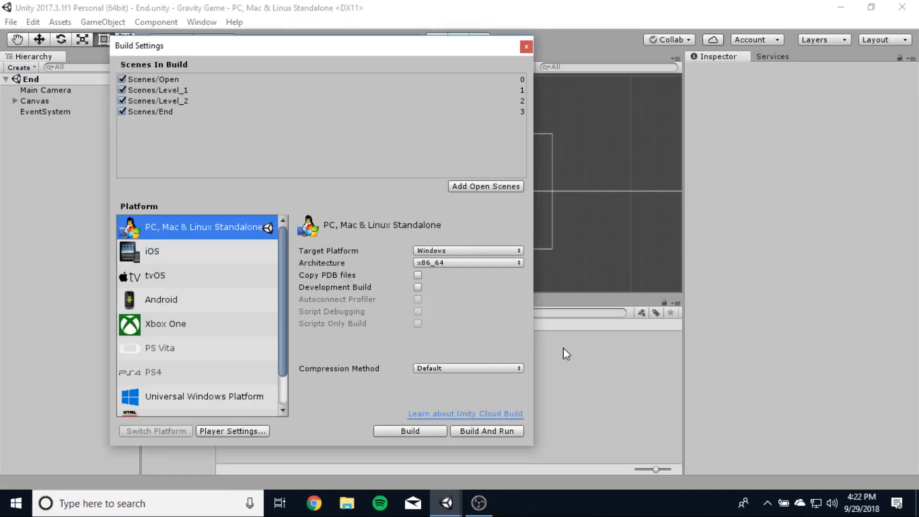